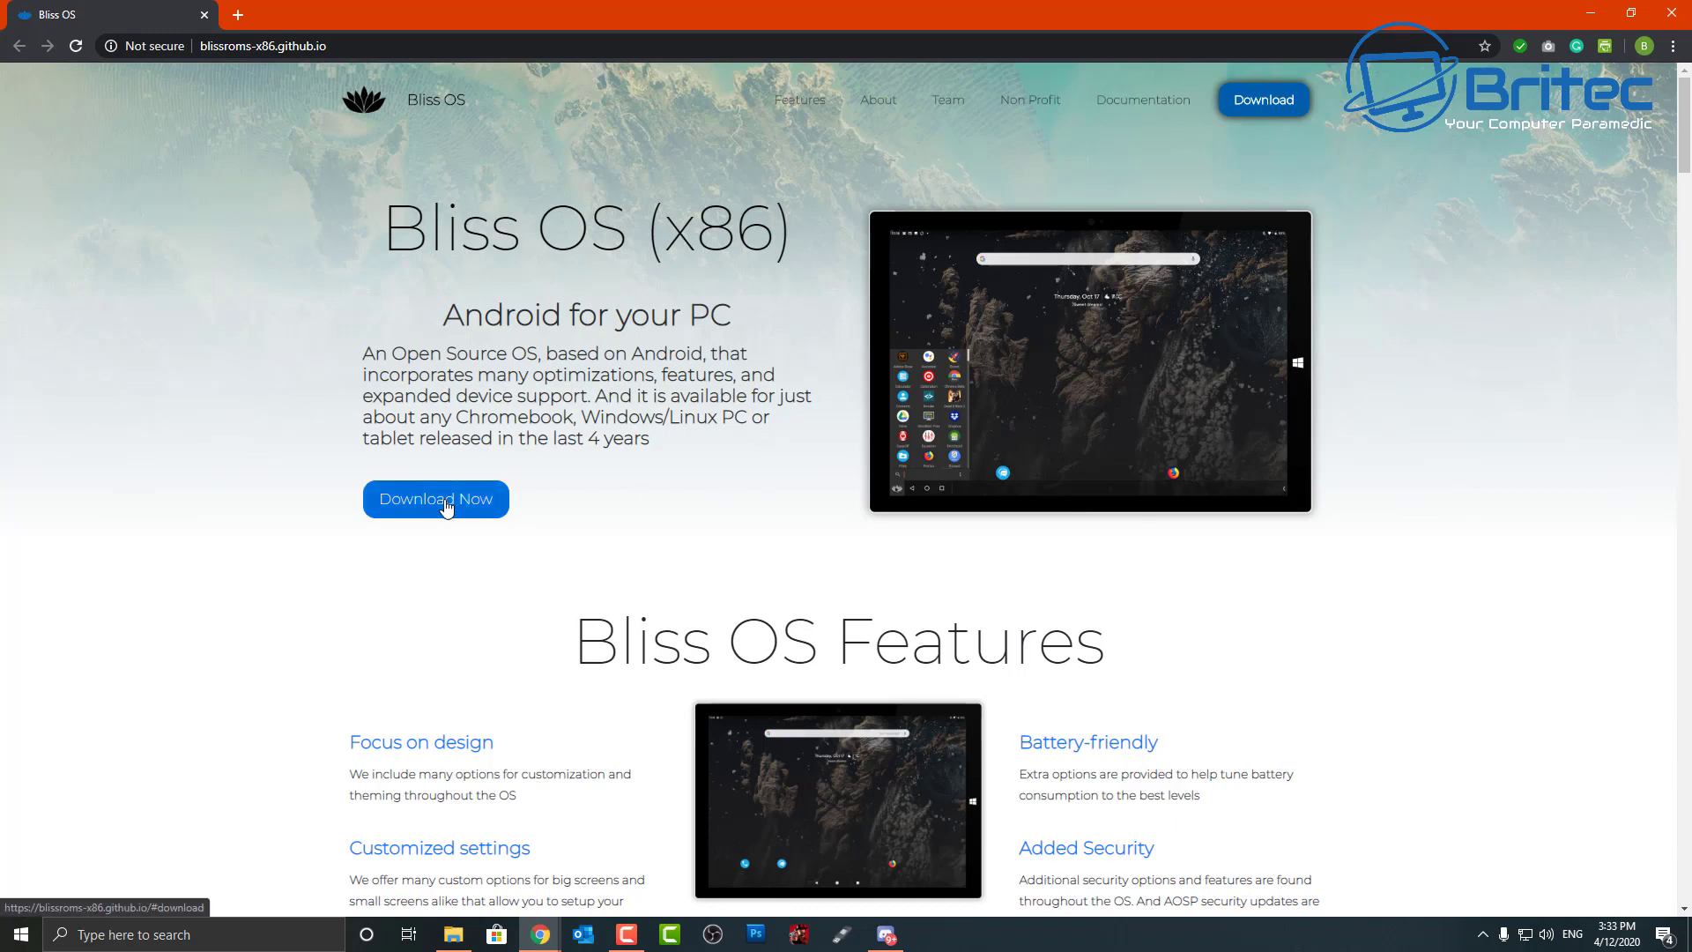
Scroll down the Bliss OS homepage and jump to the Downloads section.
{"action": "left_click_drag", "start_coordinate": [1684, 132], "coordinate": [1685, 323]}
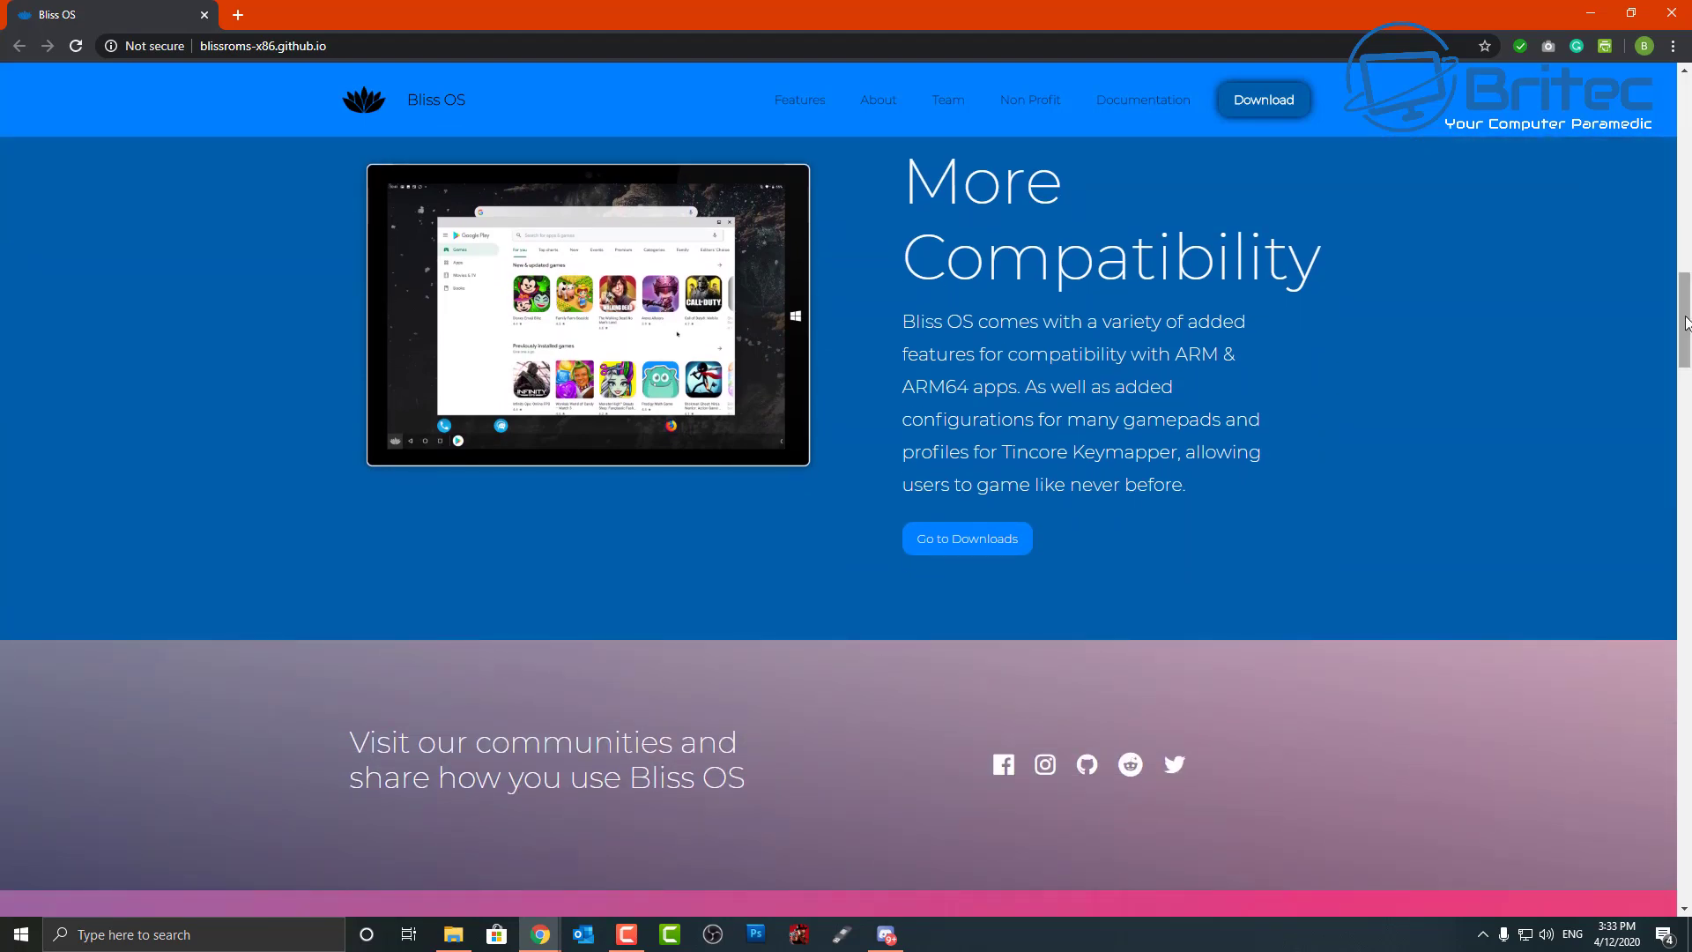
{"action": "left_click", "coordinate": [967, 538]}
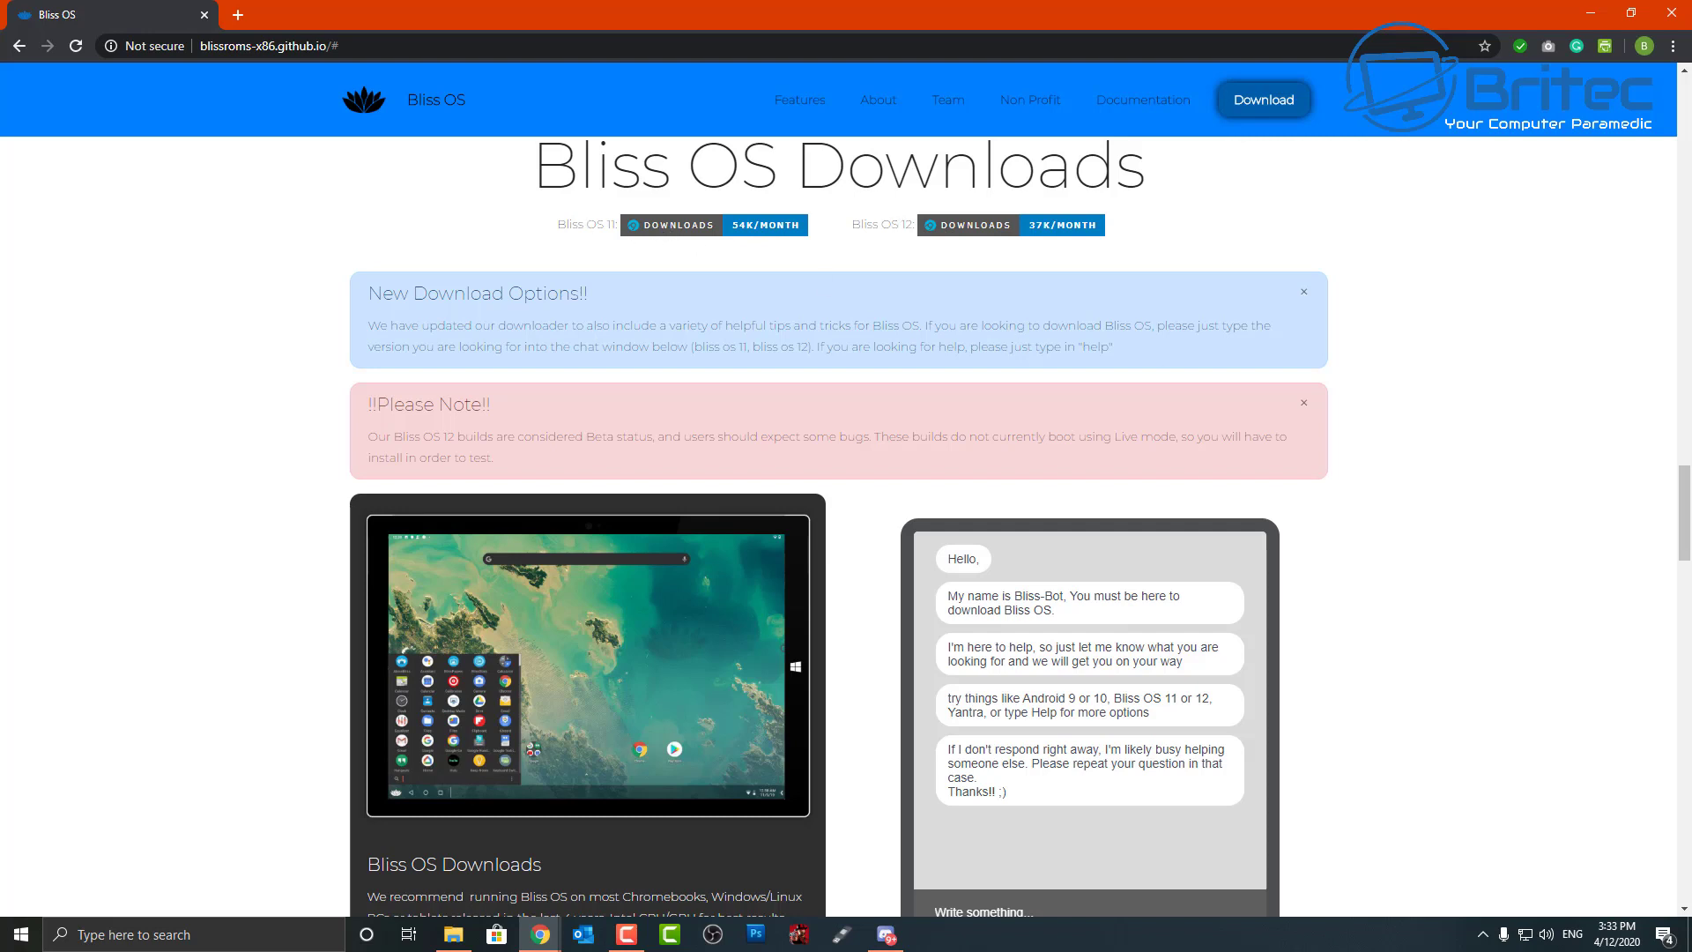
Ask the Bliss-Bot download chat for 'Bliss OS 11' to list the Android 9 build links.
{"action": "scroll", "coordinate": [1484, 250], "scroll_direction": "up", "scroll_amount": 1}
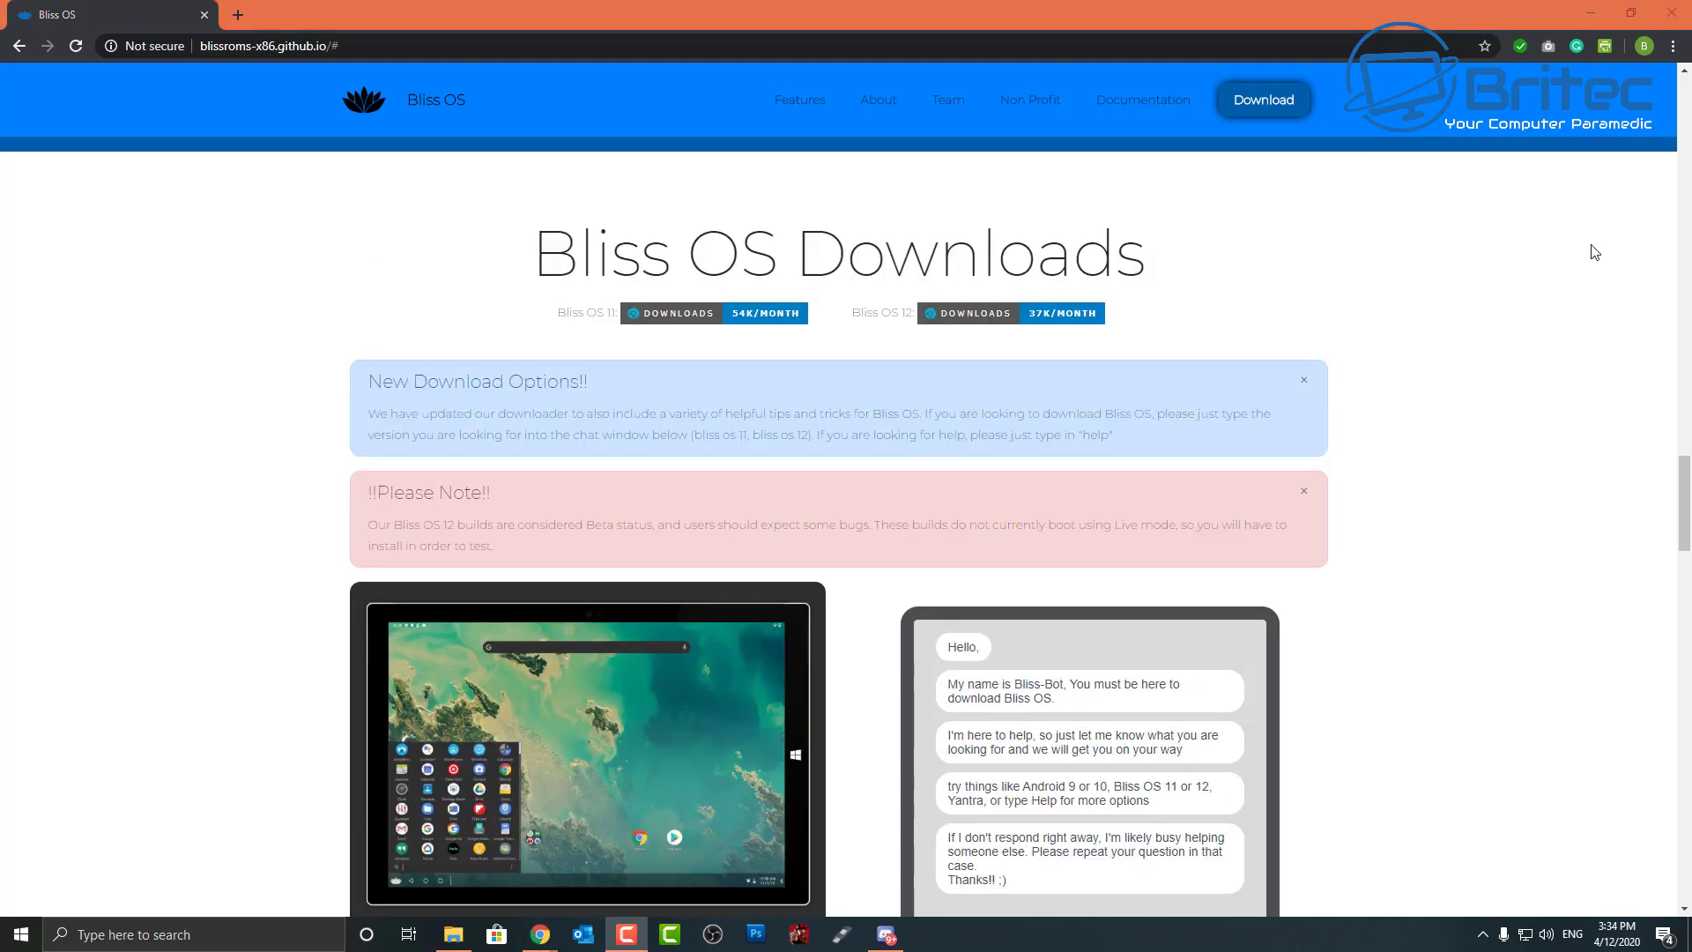
{"action": "left_click", "coordinate": [1272, 102]}
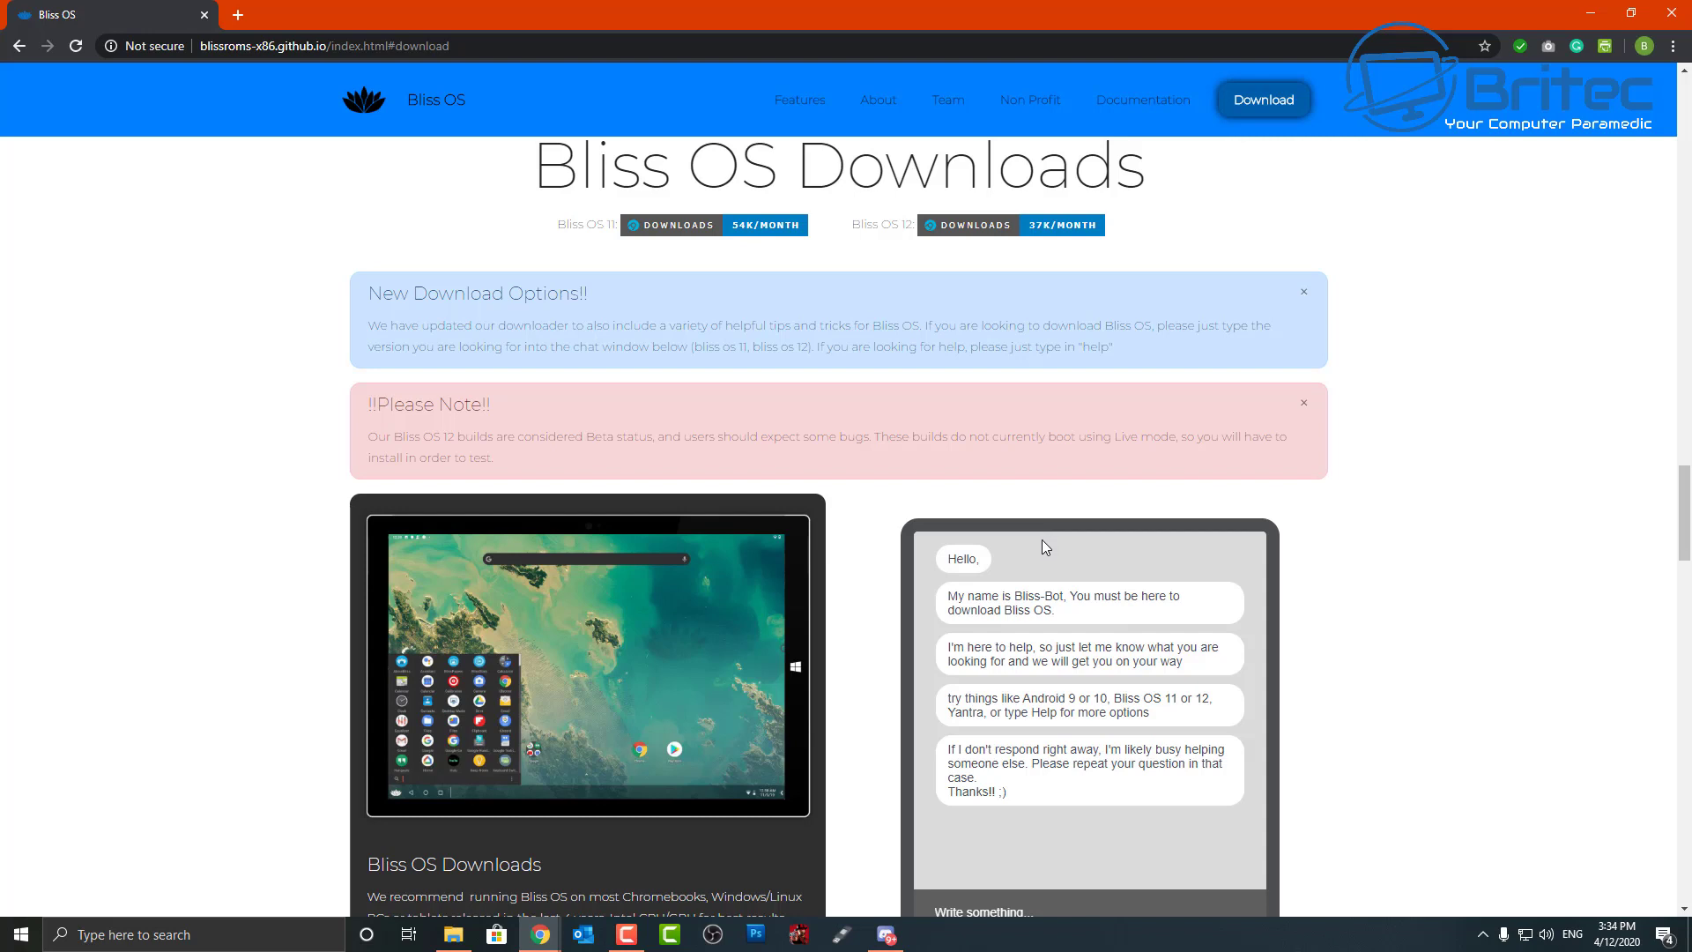
{"action": "scroll", "coordinate": [1119, 899], "scroll_direction": "down", "scroll_amount": 1}
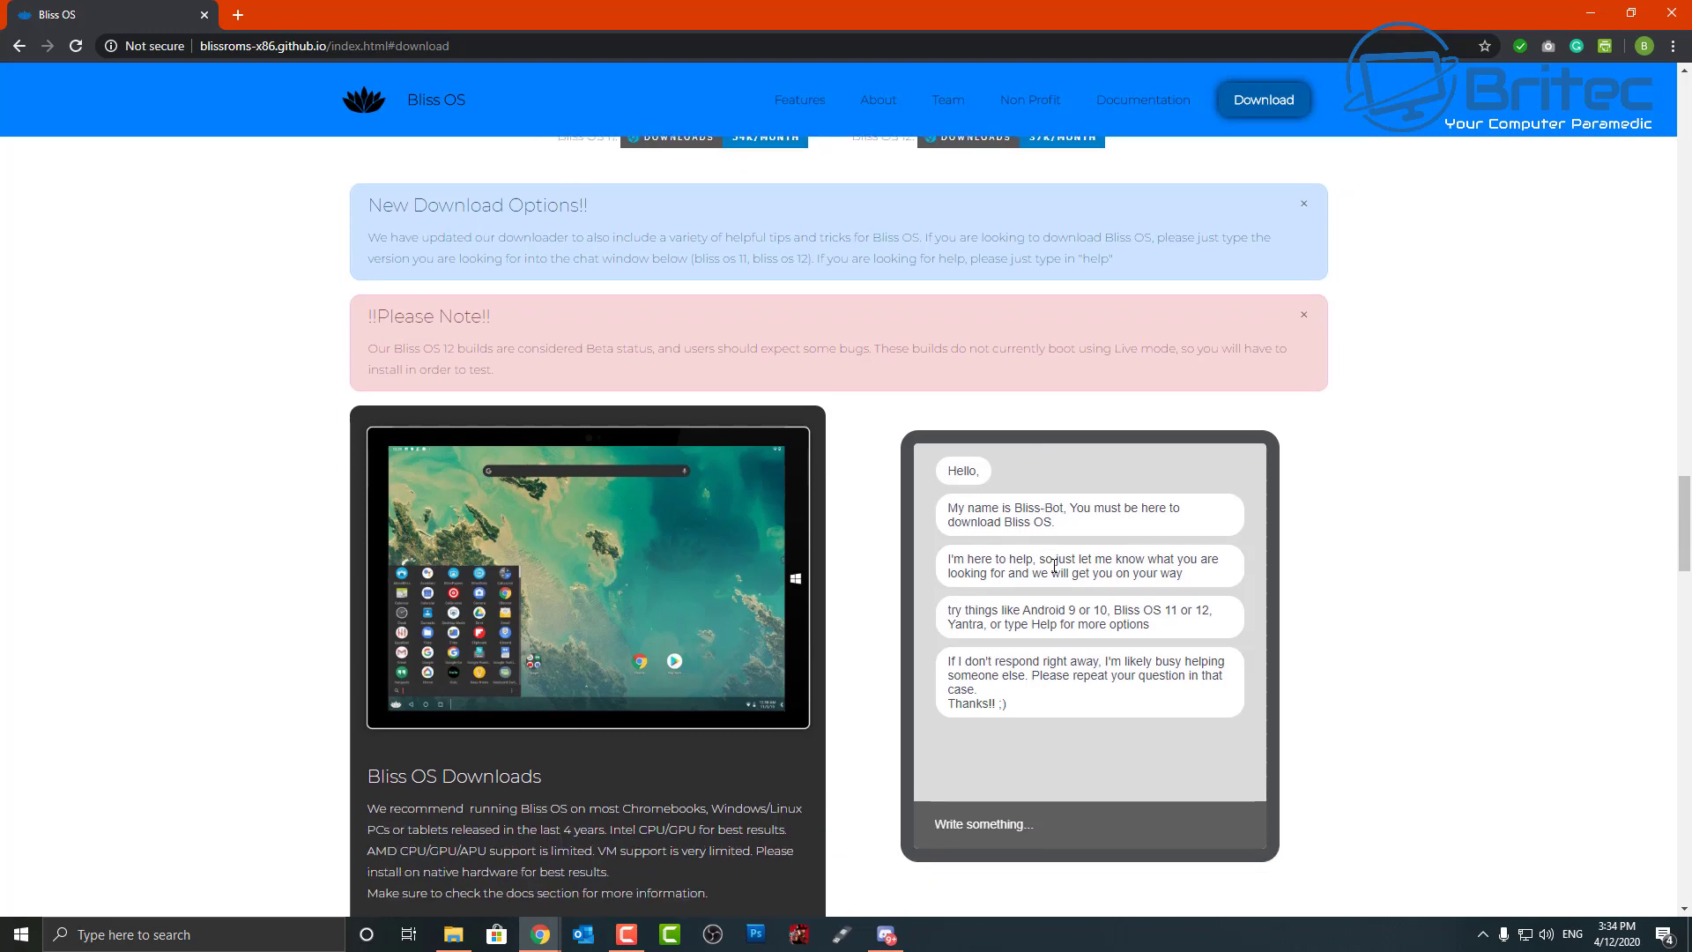
{"action": "left_click", "coordinate": [967, 828]}
{"action": "type", "text": "Bliss "}
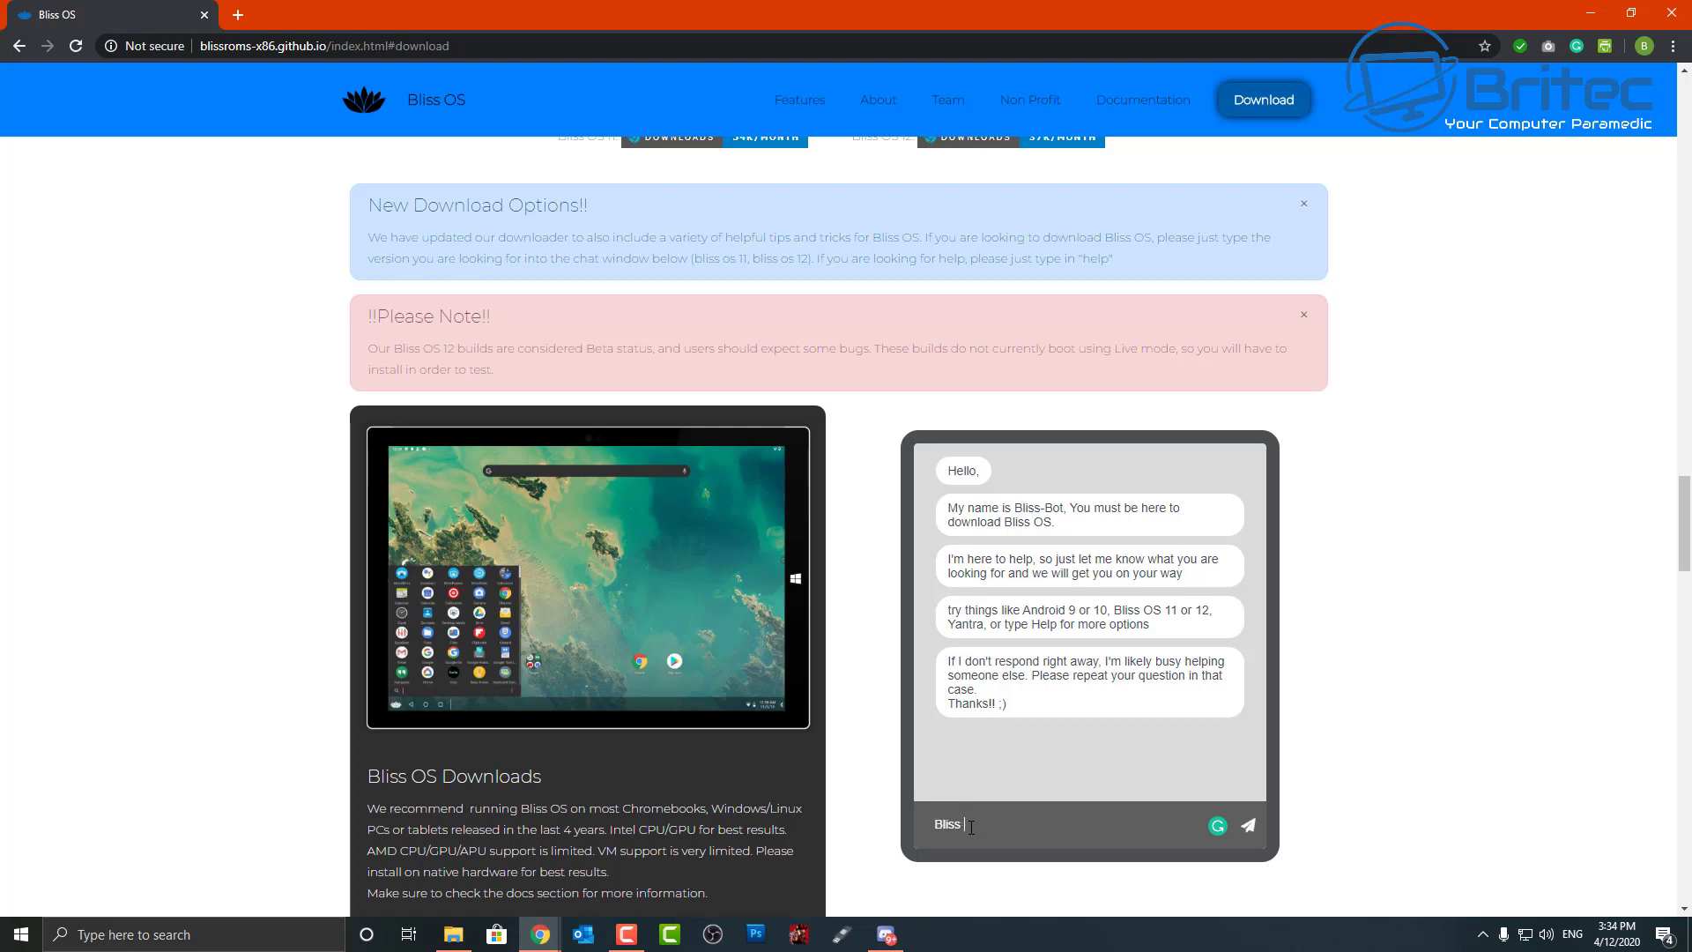
{"action": "type", "text": "OS "}
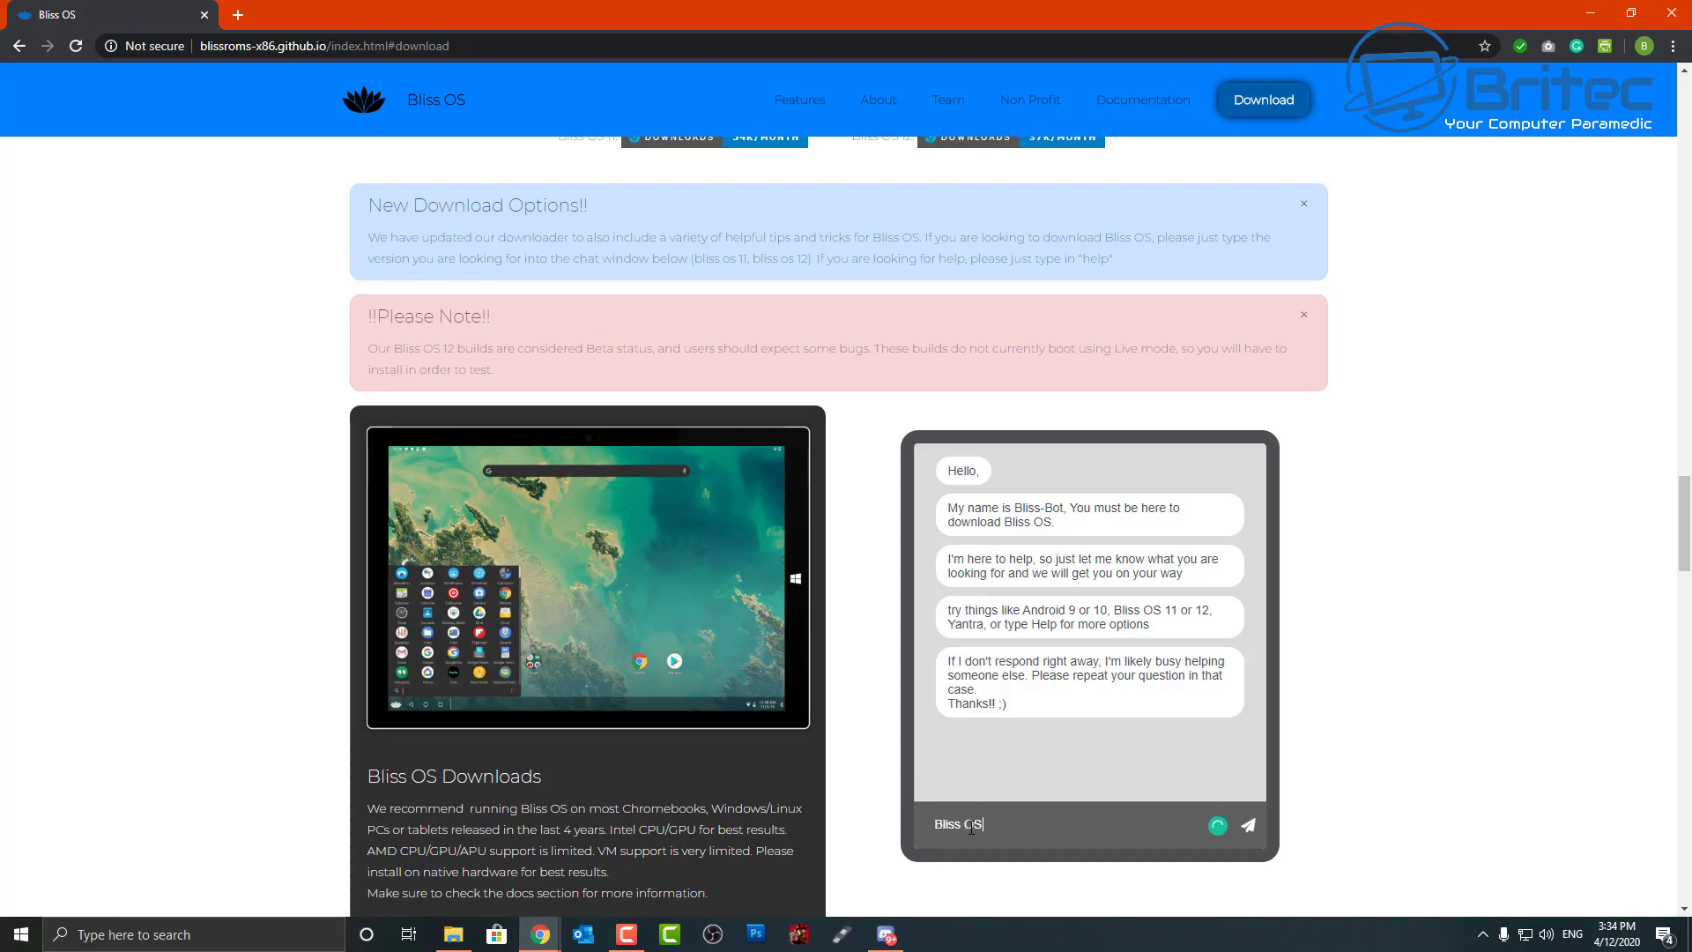
{"action": "type", "text": "11"}
{"action": "key", "text": "Return"}
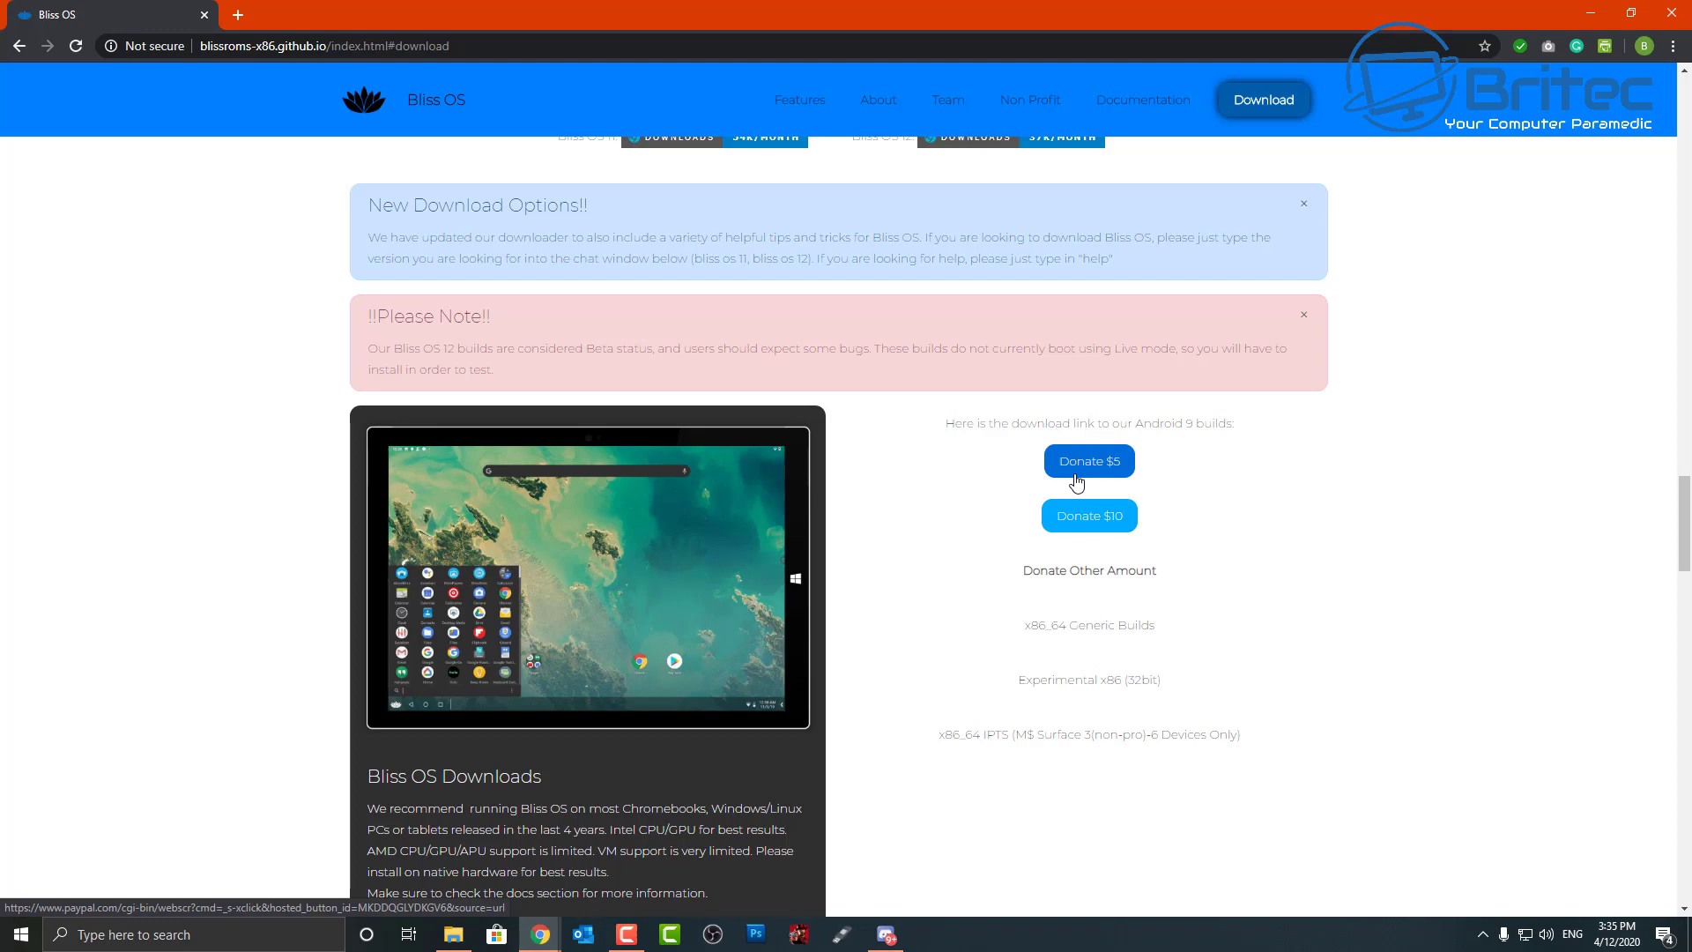
{"action": "scroll", "coordinate": [1089, 571], "scroll_direction": "down", "scroll_amount": 2}
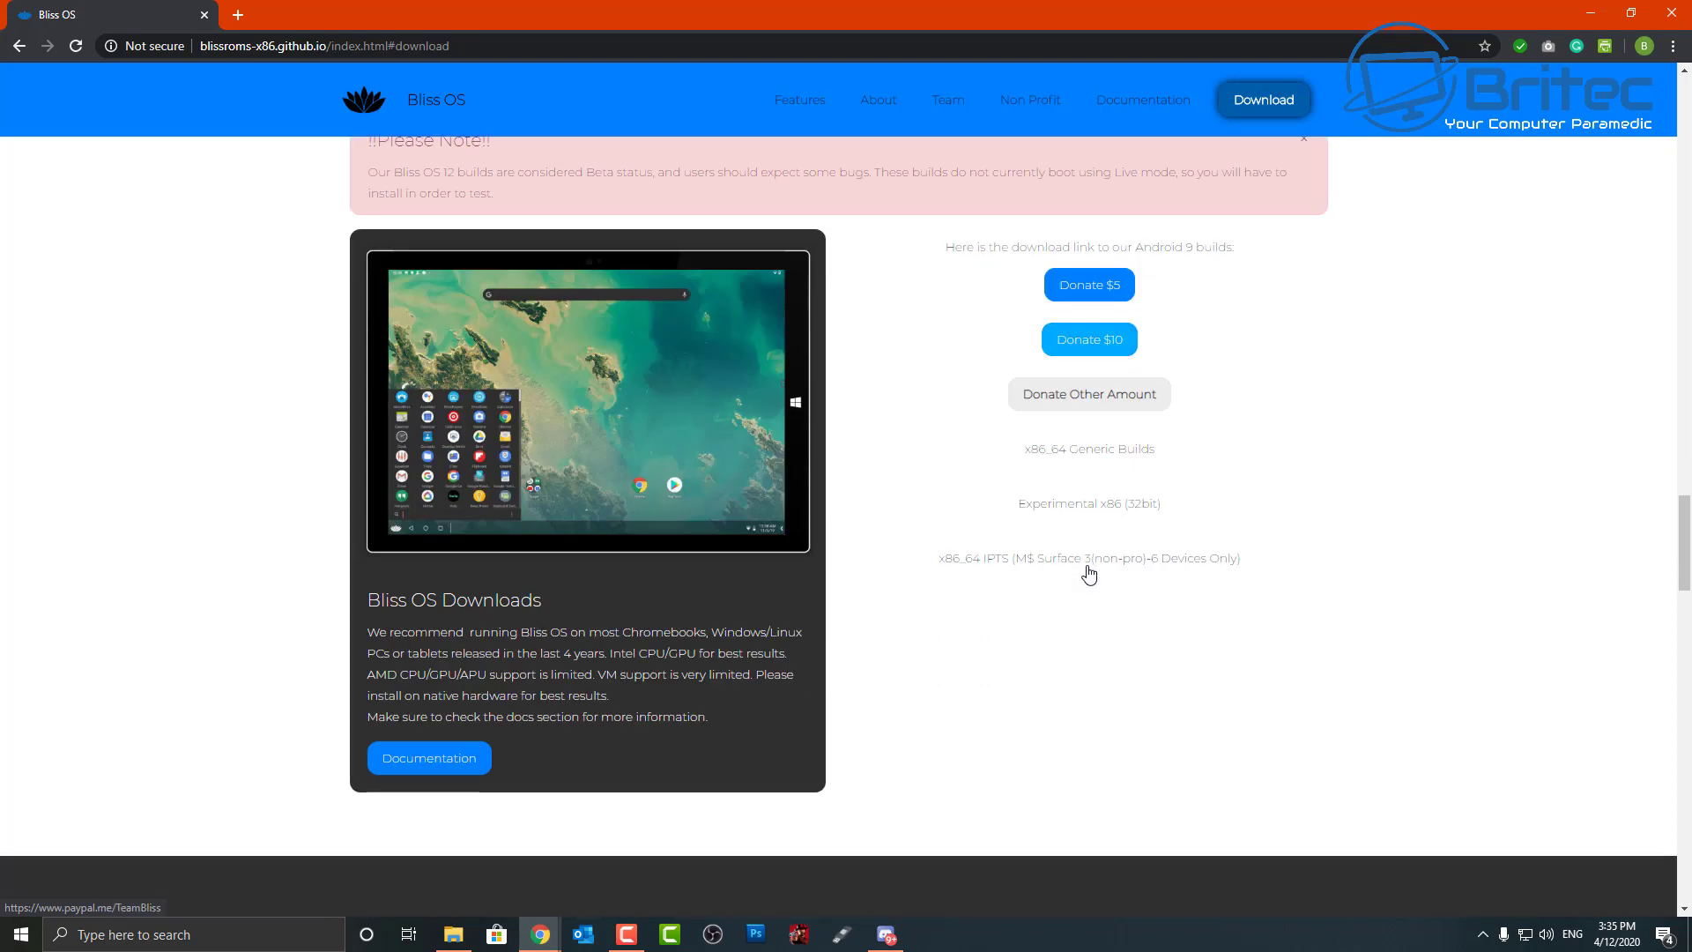
{"action": "scroll", "coordinate": [1080, 529], "scroll_direction": "up", "scroll_amount": 1}
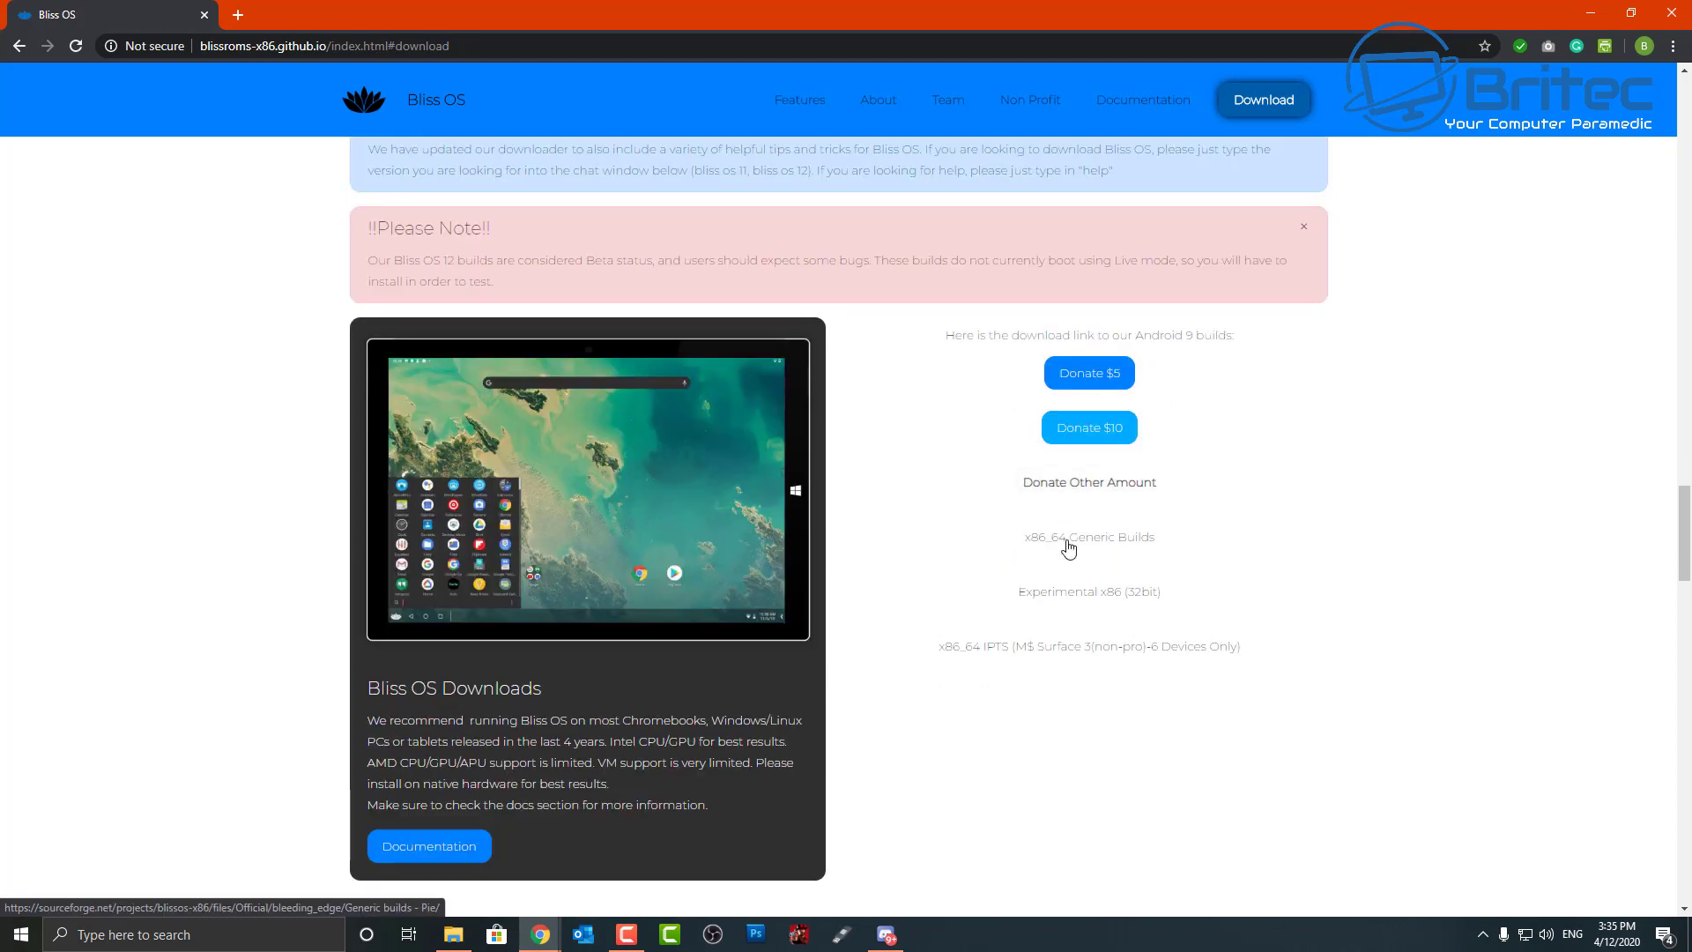
Open the x86_64 Generic Builds folder and download the newest Bliss-v11.10 ISO.
{"action": "left_click", "coordinate": [1069, 548]}
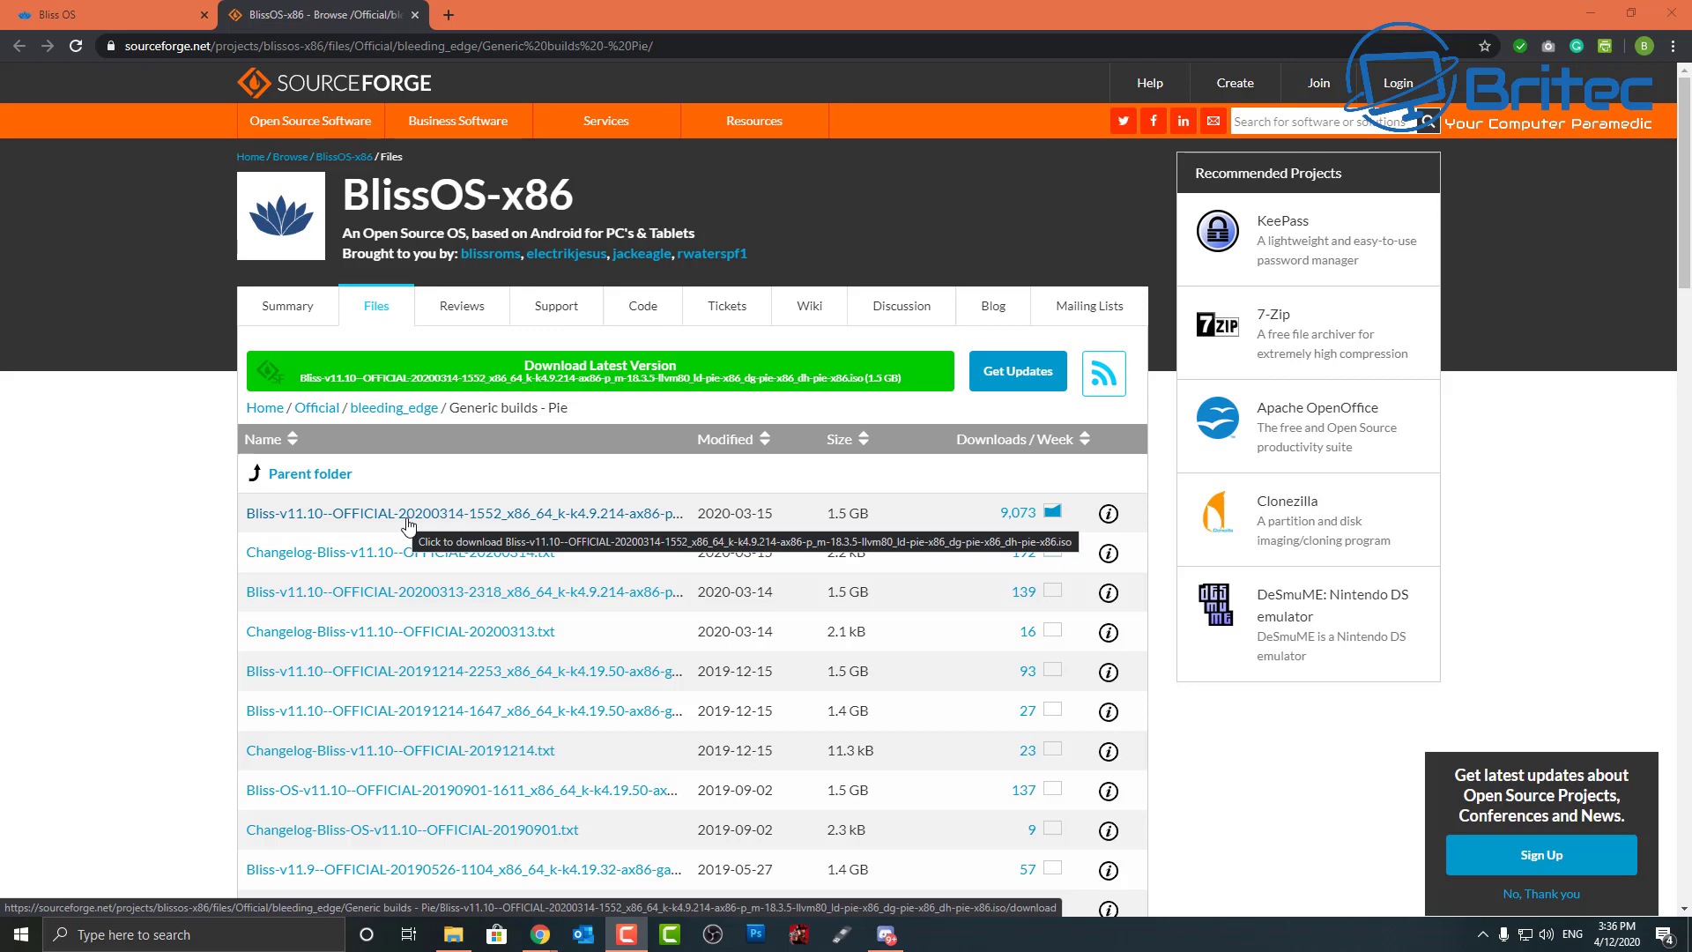
{"action": "left_click", "coordinate": [491, 515]}
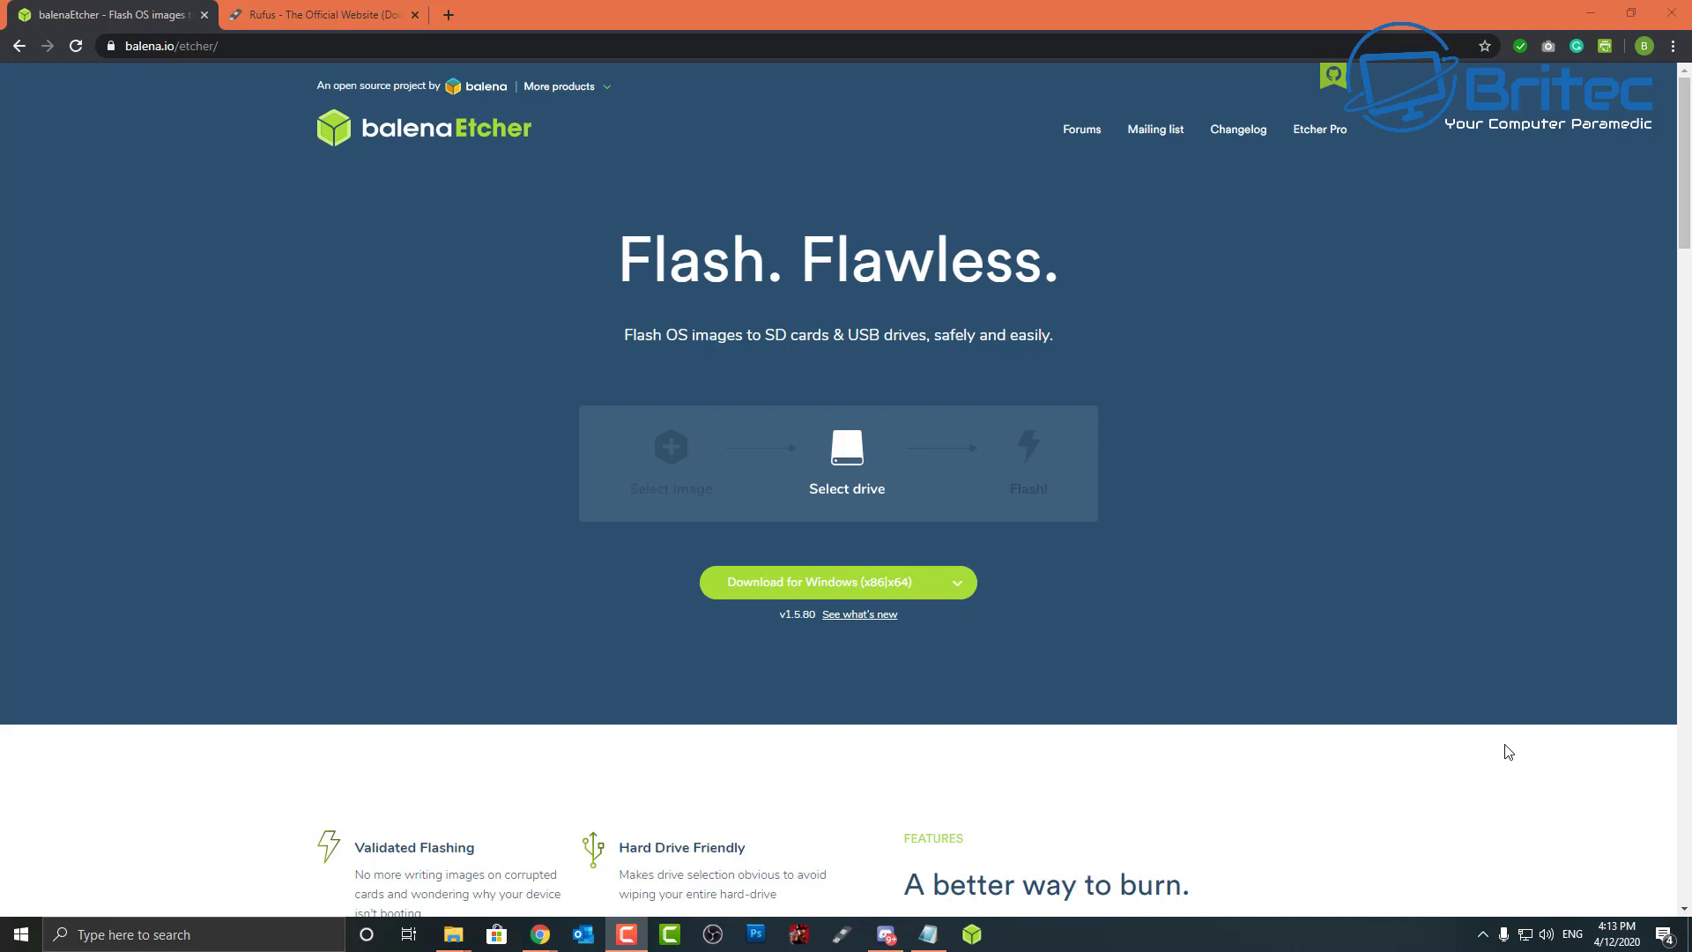
View the Rufus website tab, then minimize Chrome to reveal the desktop.
{"action": "left_click", "coordinate": [310, 16]}
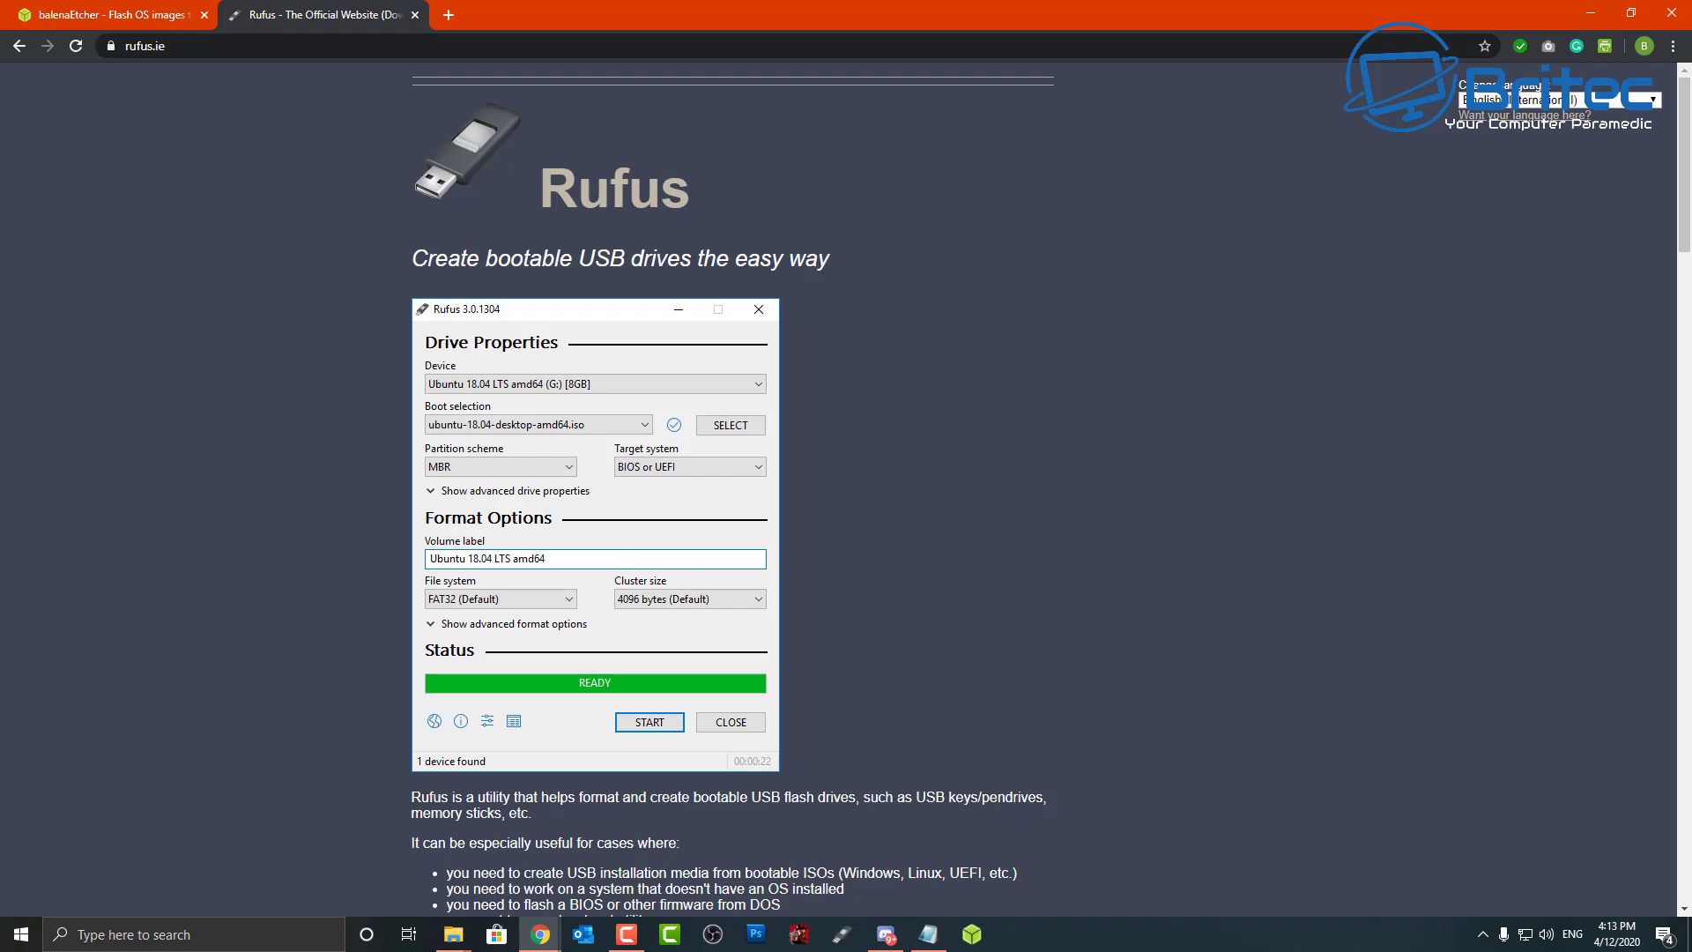
{"action": "key", "text": "super+d"}
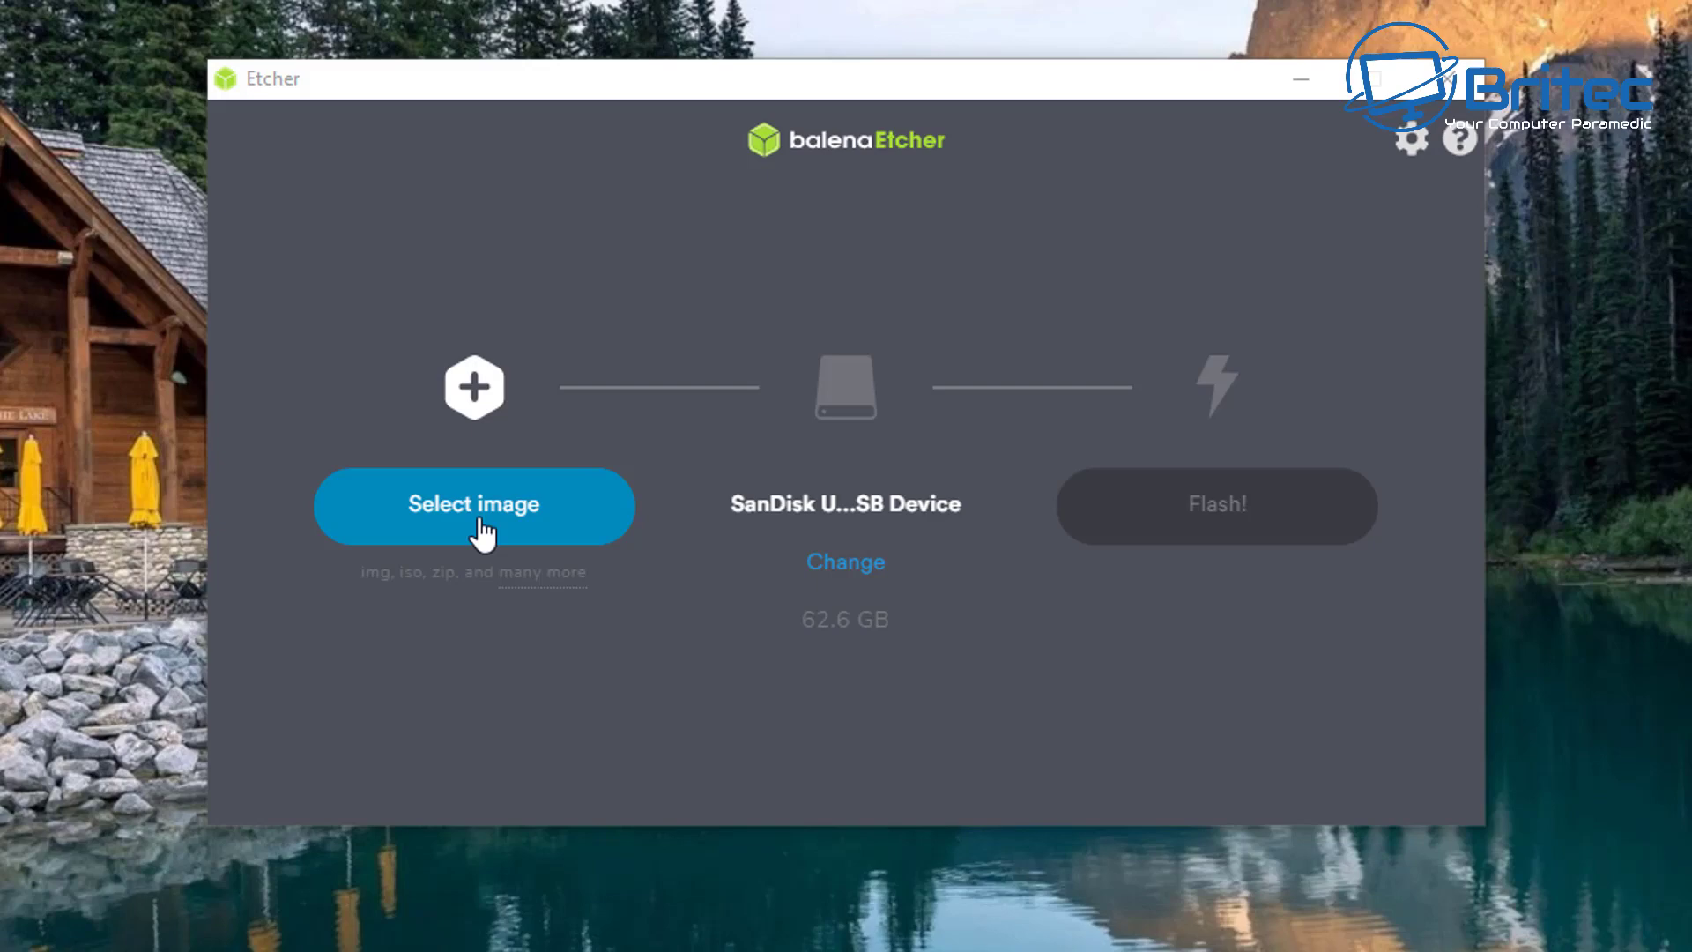
Choose the Bliss v11.10 ISO as the image and flash it to the 62.6 GB SanDisk drive.
{"action": "left_click", "coordinate": [482, 527]}
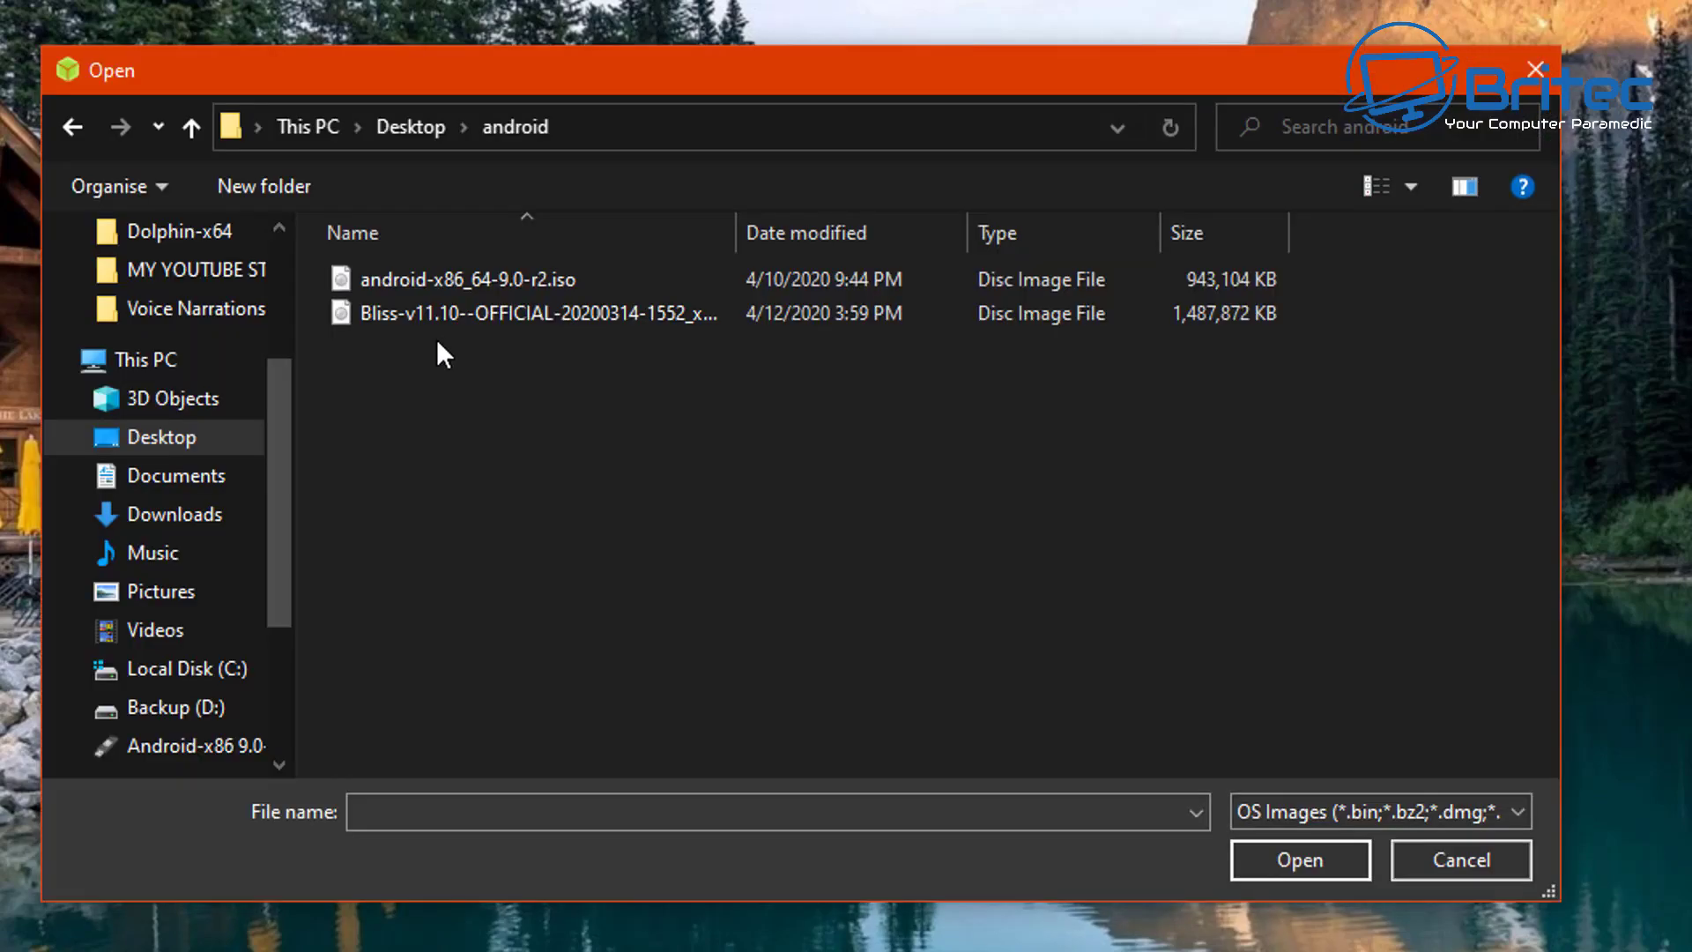
{"action": "left_click", "coordinate": [484, 322]}
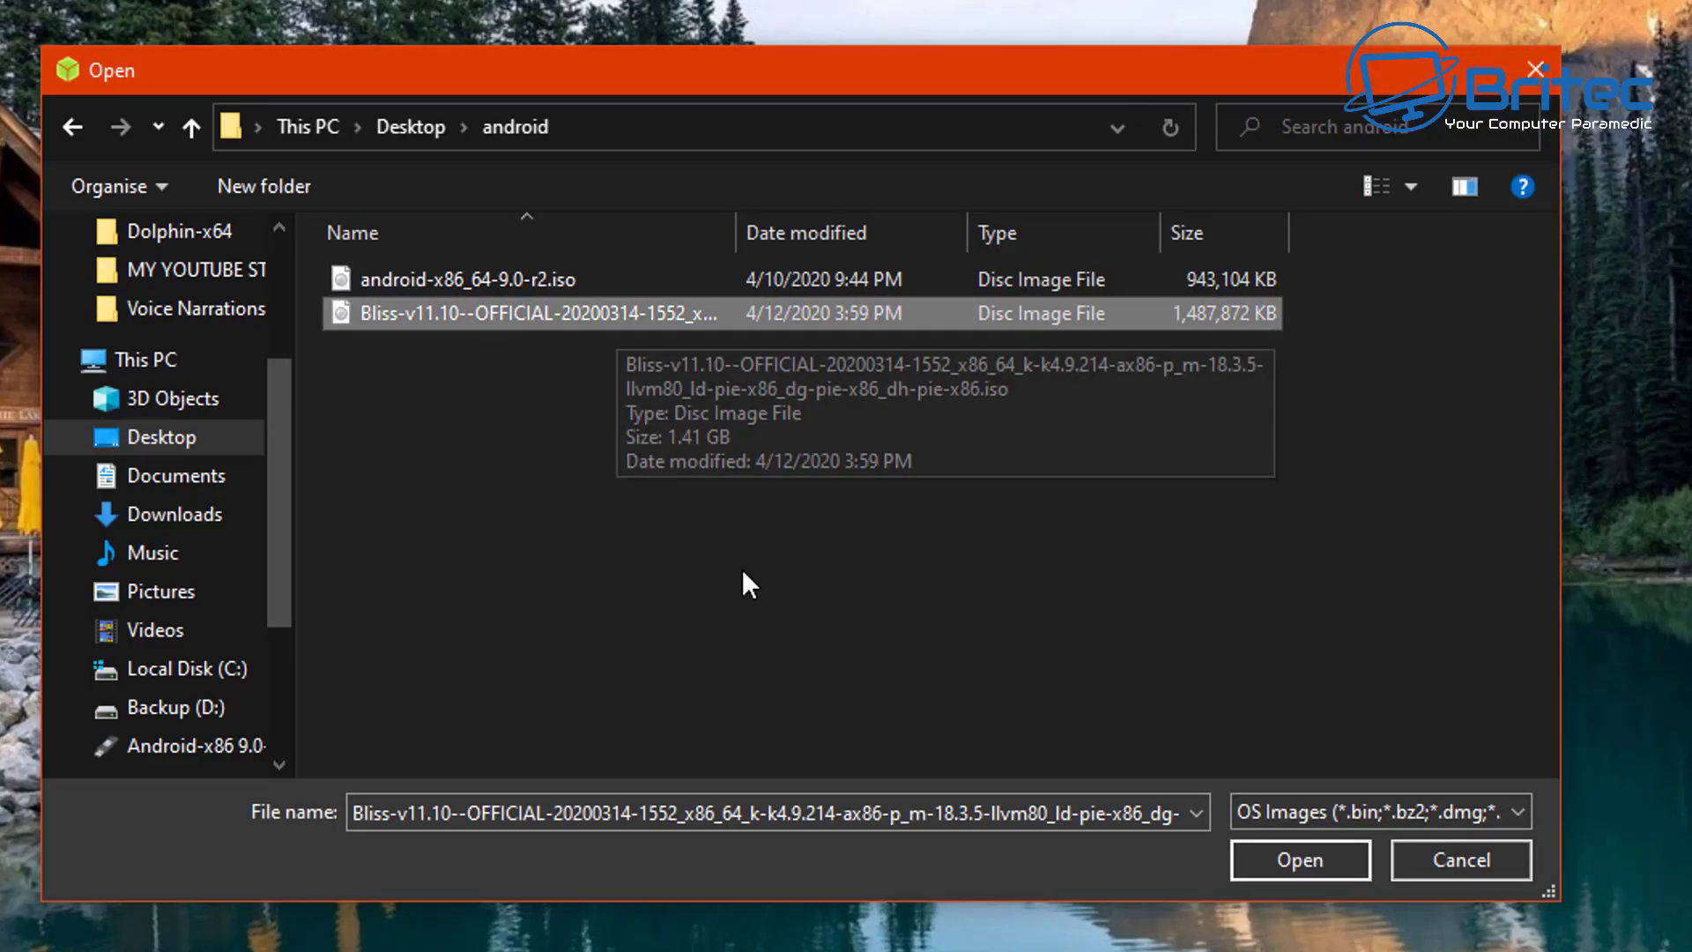
{"action": "left_click", "coordinate": [1301, 862]}
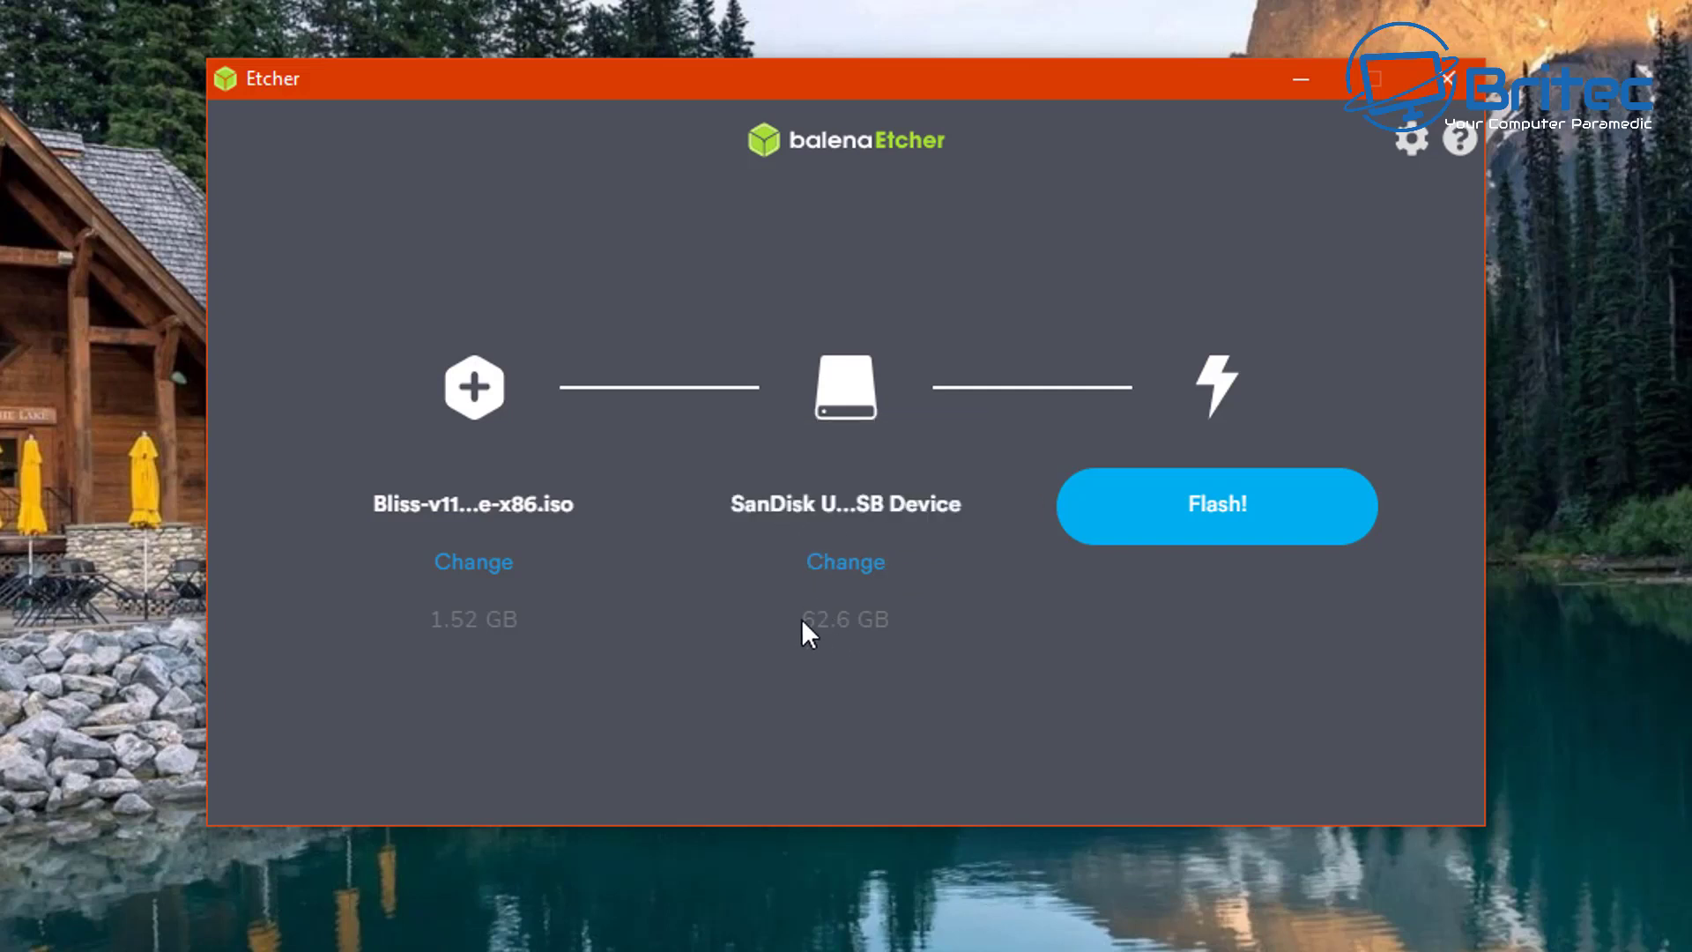
{"action": "left_click", "coordinate": [1191, 529]}
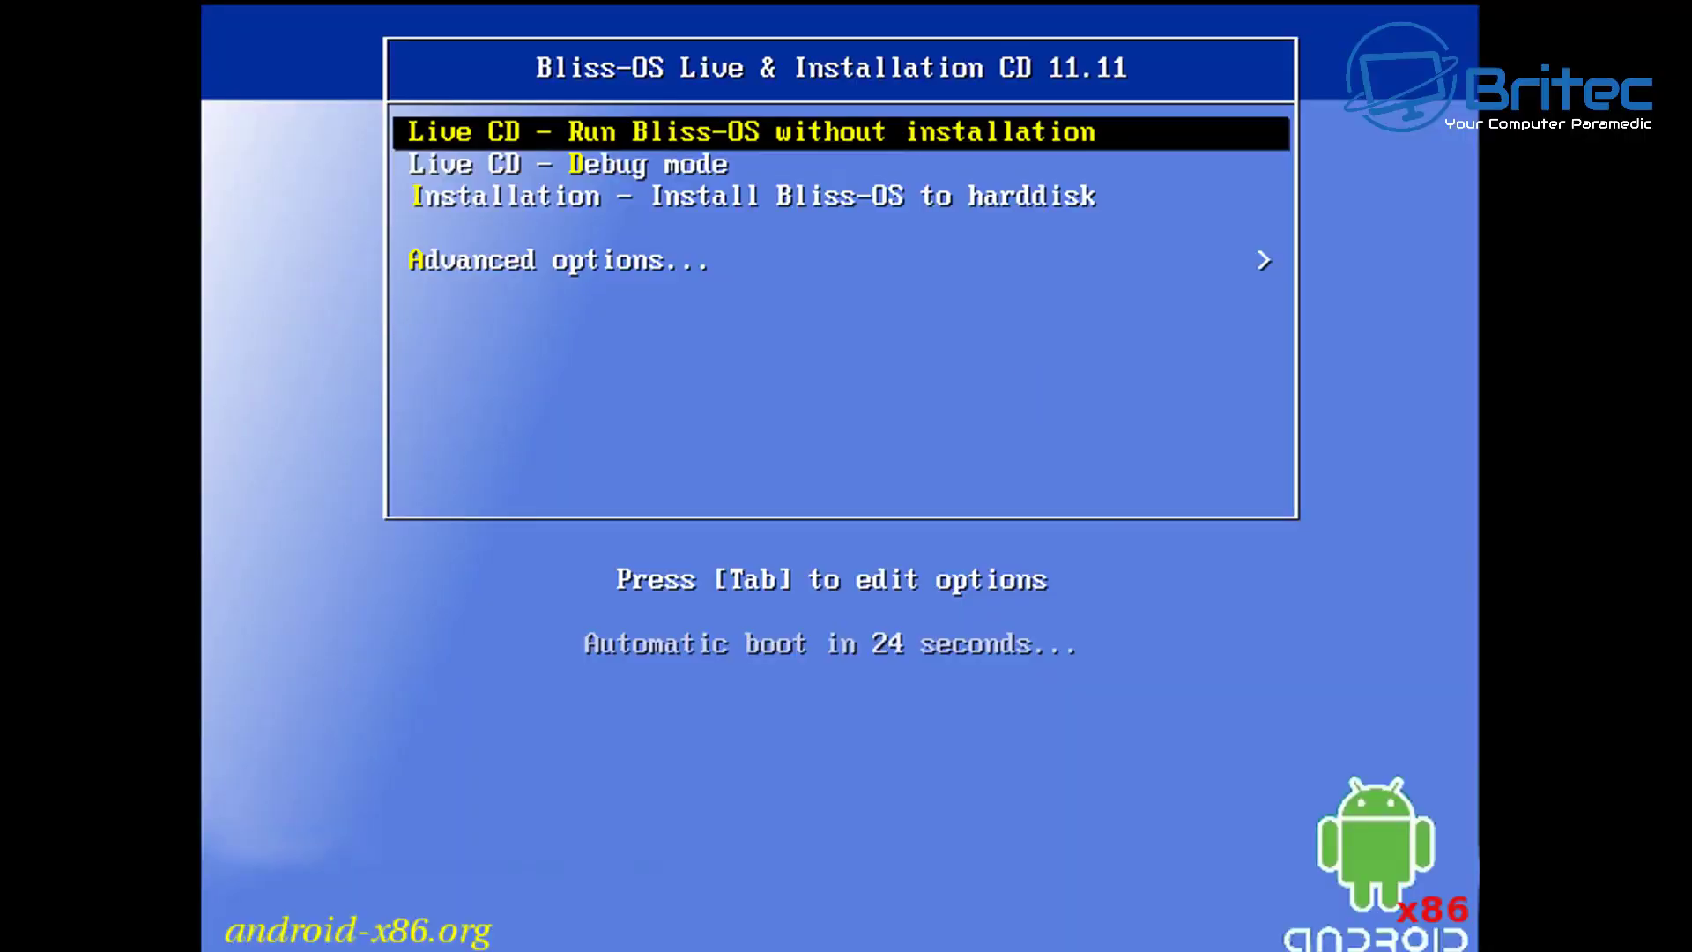
Stop the boot countdown and select Auto_Installation under the boot menu's Advanced options.
{"action": "key", "text": "Up"}
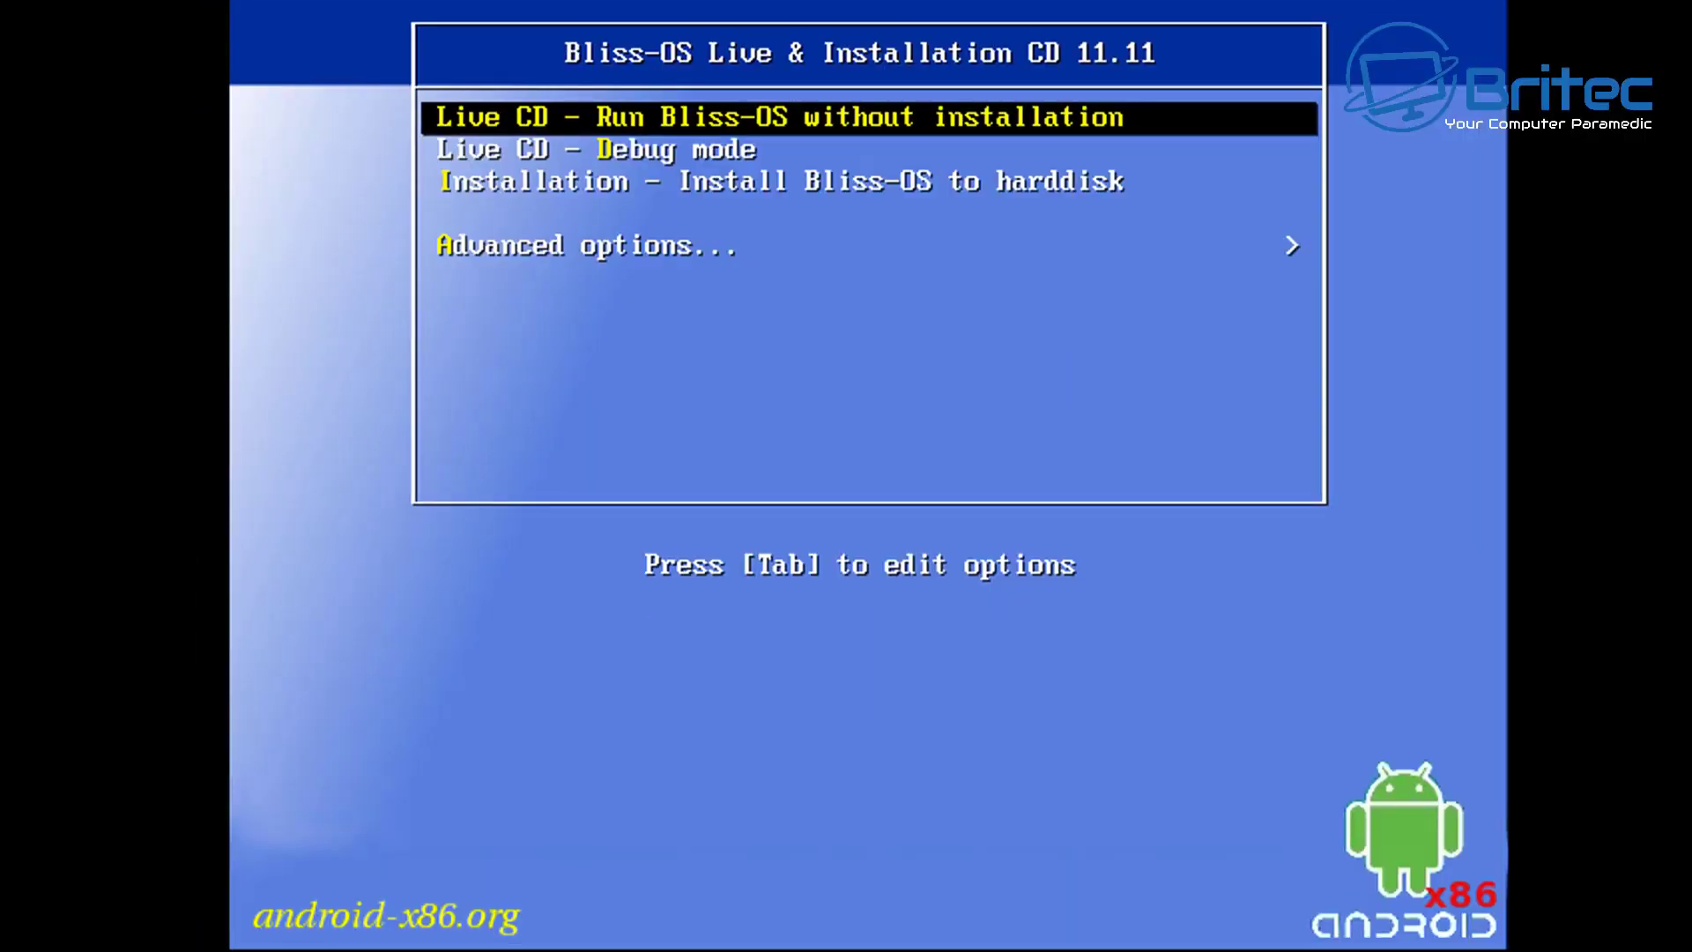
{"action": "key", "text": "Down"}
{"action": "key", "text": "Down"}
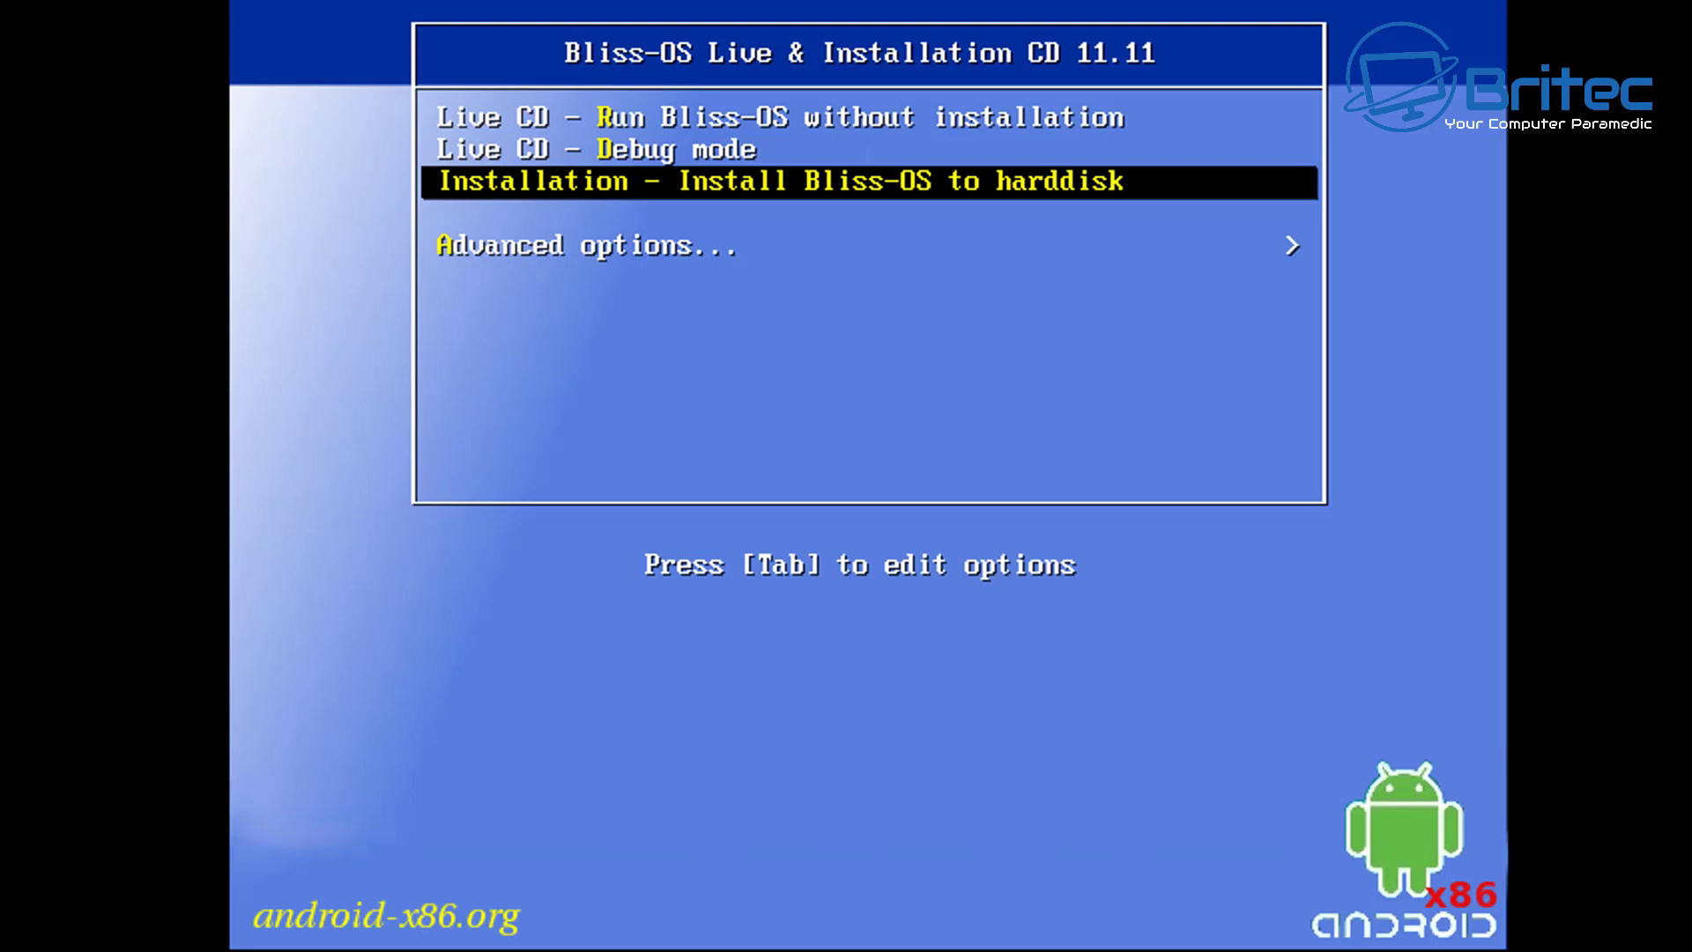
{"action": "key", "text": "Down"}
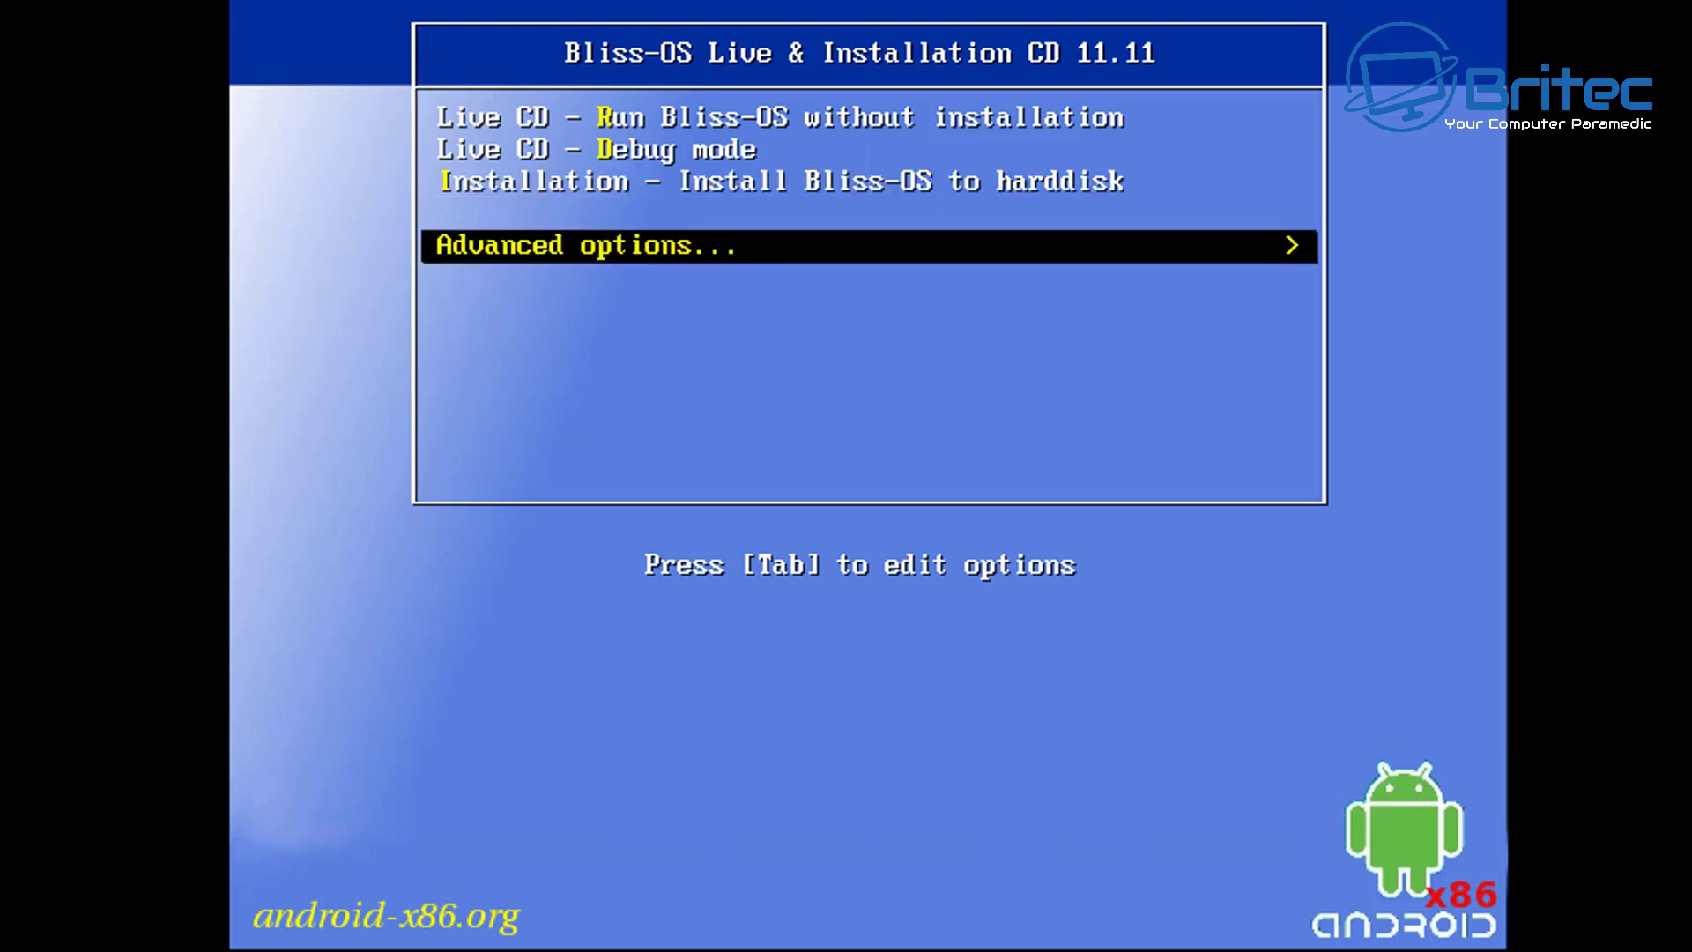
{"action": "key", "text": "Return"}
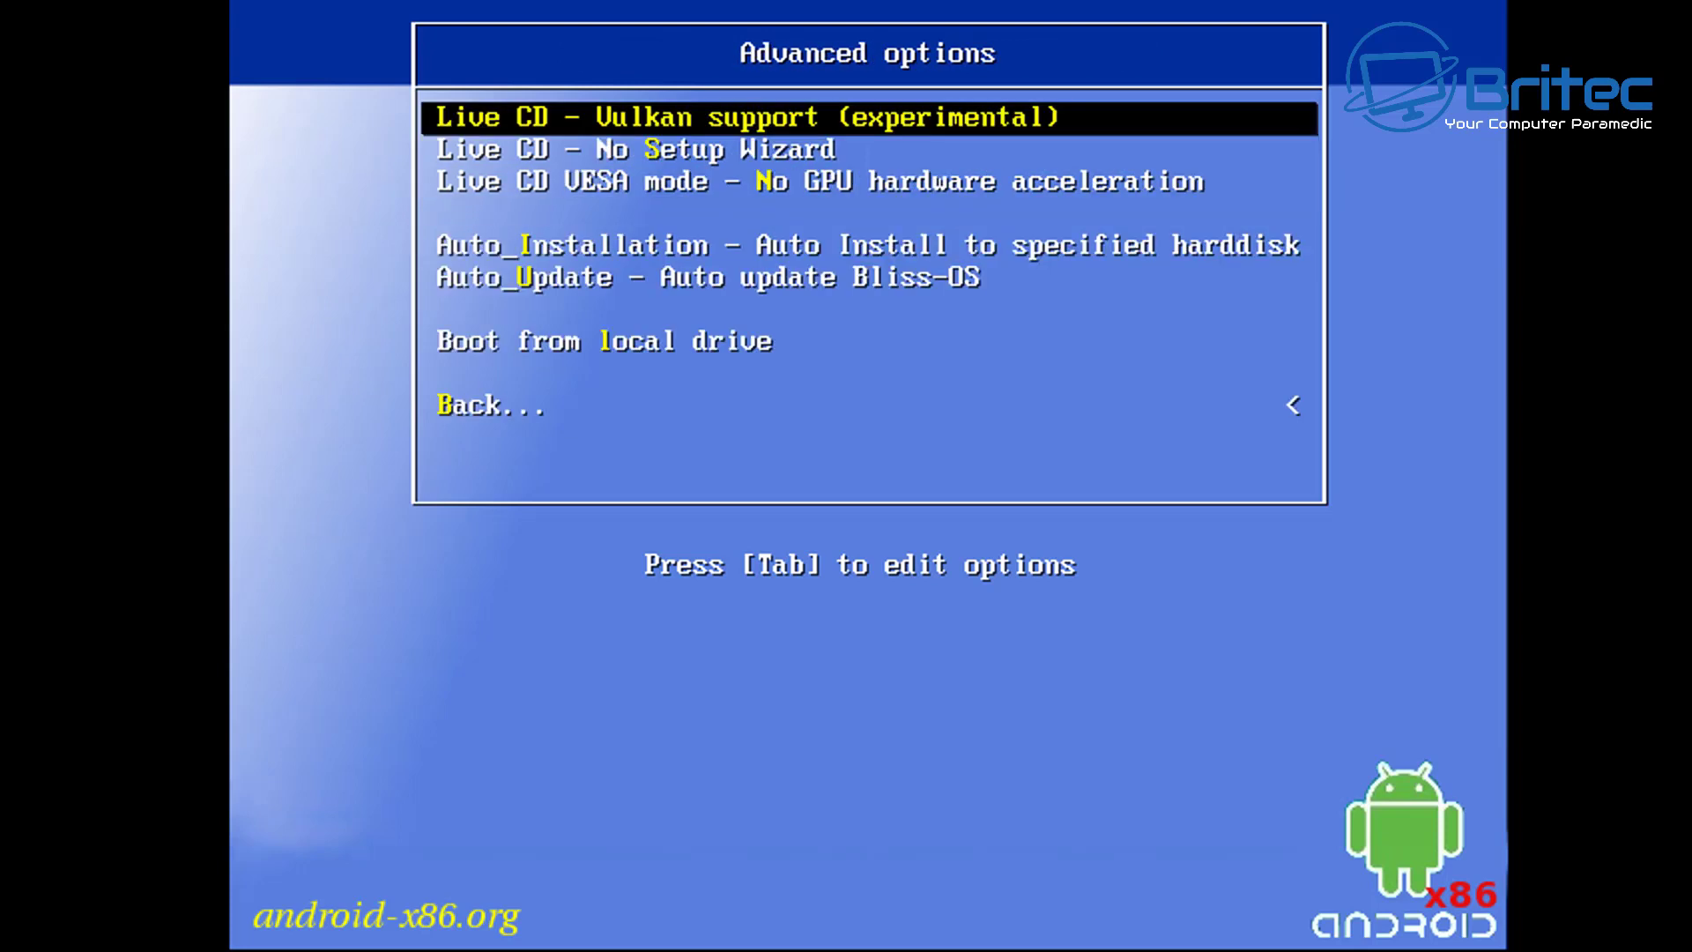
{"action": "key", "text": "Down"}
{"action": "key", "text": "Down"}
{"action": "key", "text": "Down"}
{"action": "key", "text": "Down"}
{"action": "key", "text": "Up"}
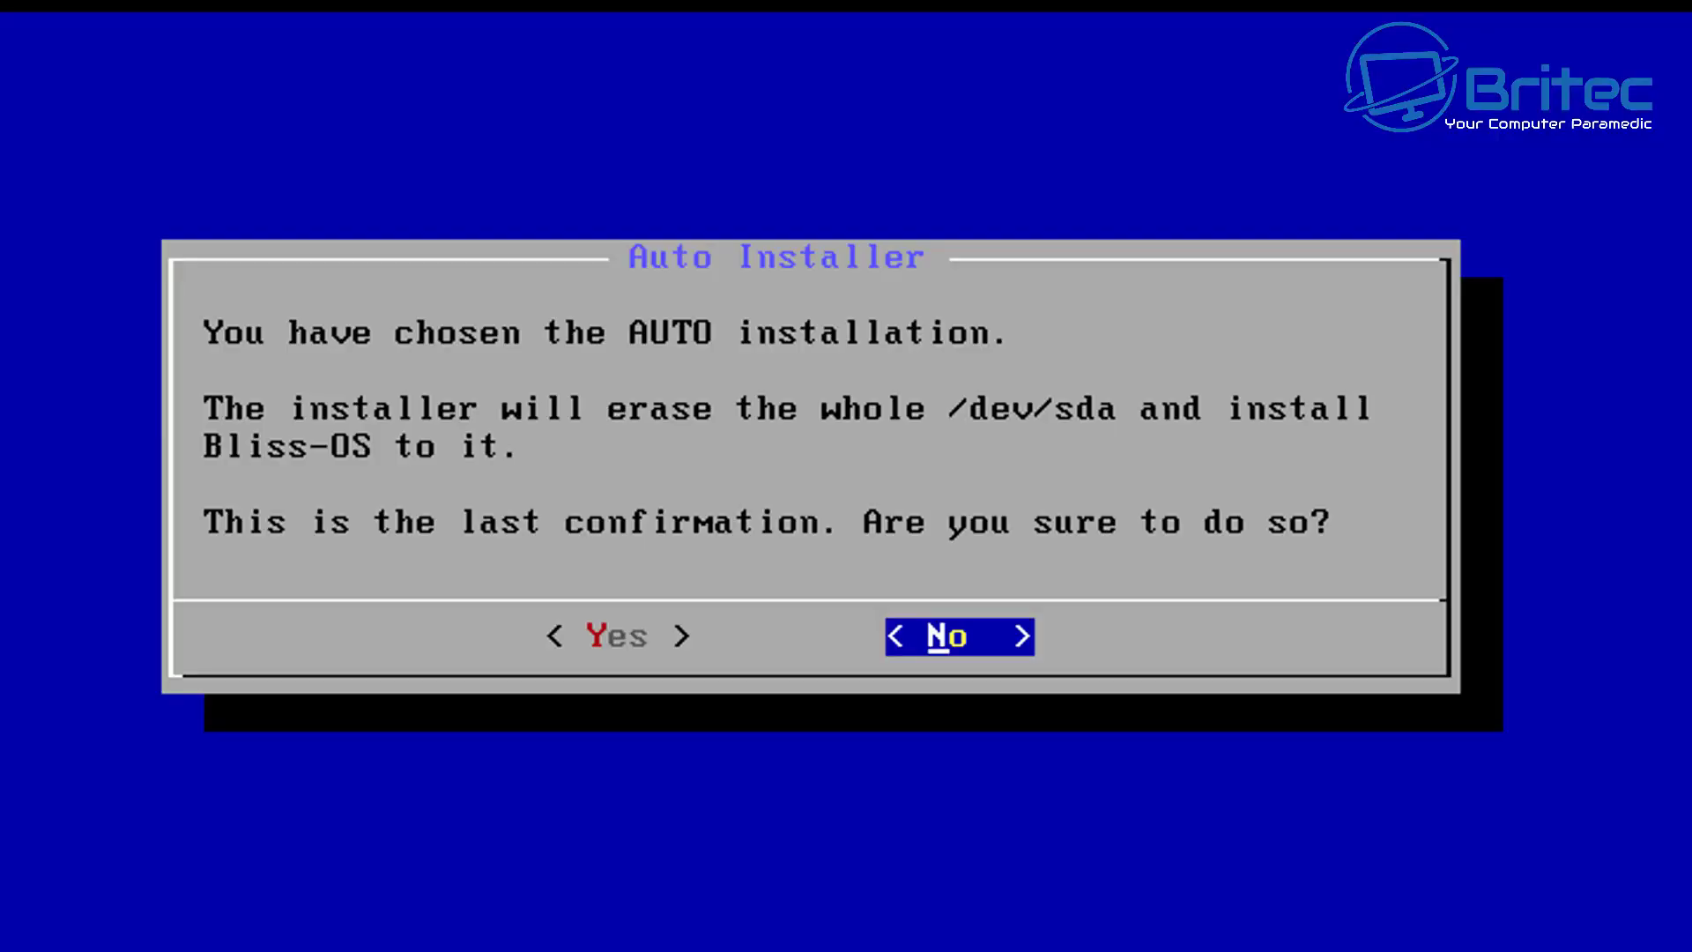
Answer Yes to erasing /dev/sda, then choose Reboot once the installation succeeds.
{"action": "key", "text": "Left"}
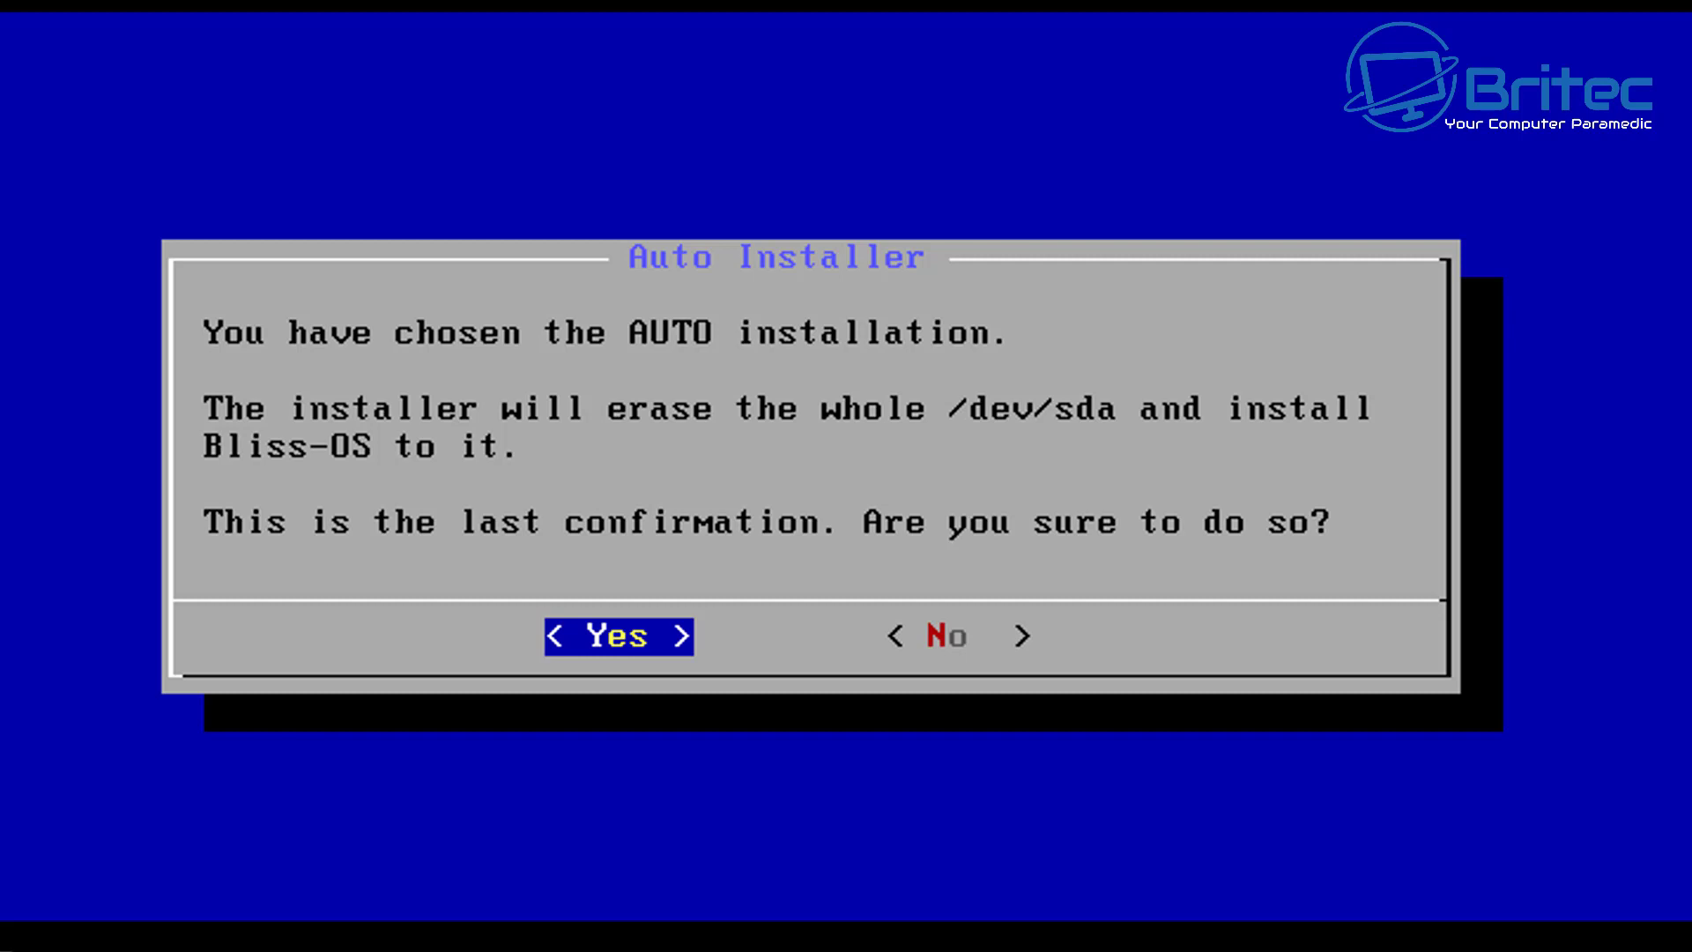
{"action": "key", "text": "Return"}
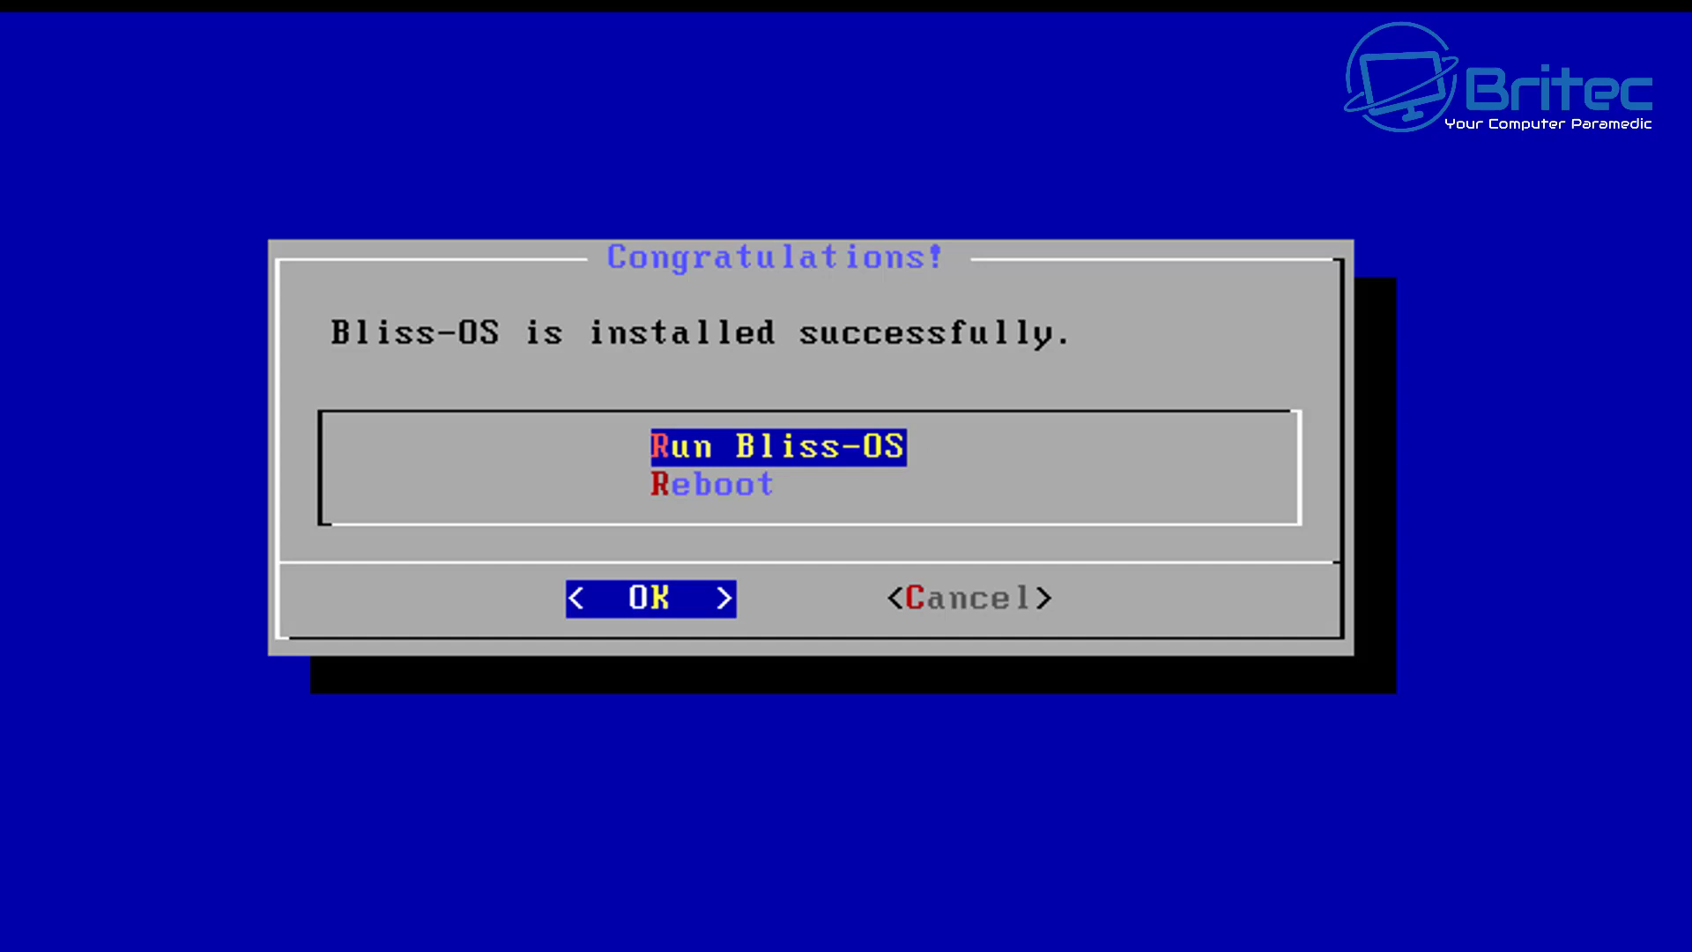
{"action": "key", "text": "Down"}
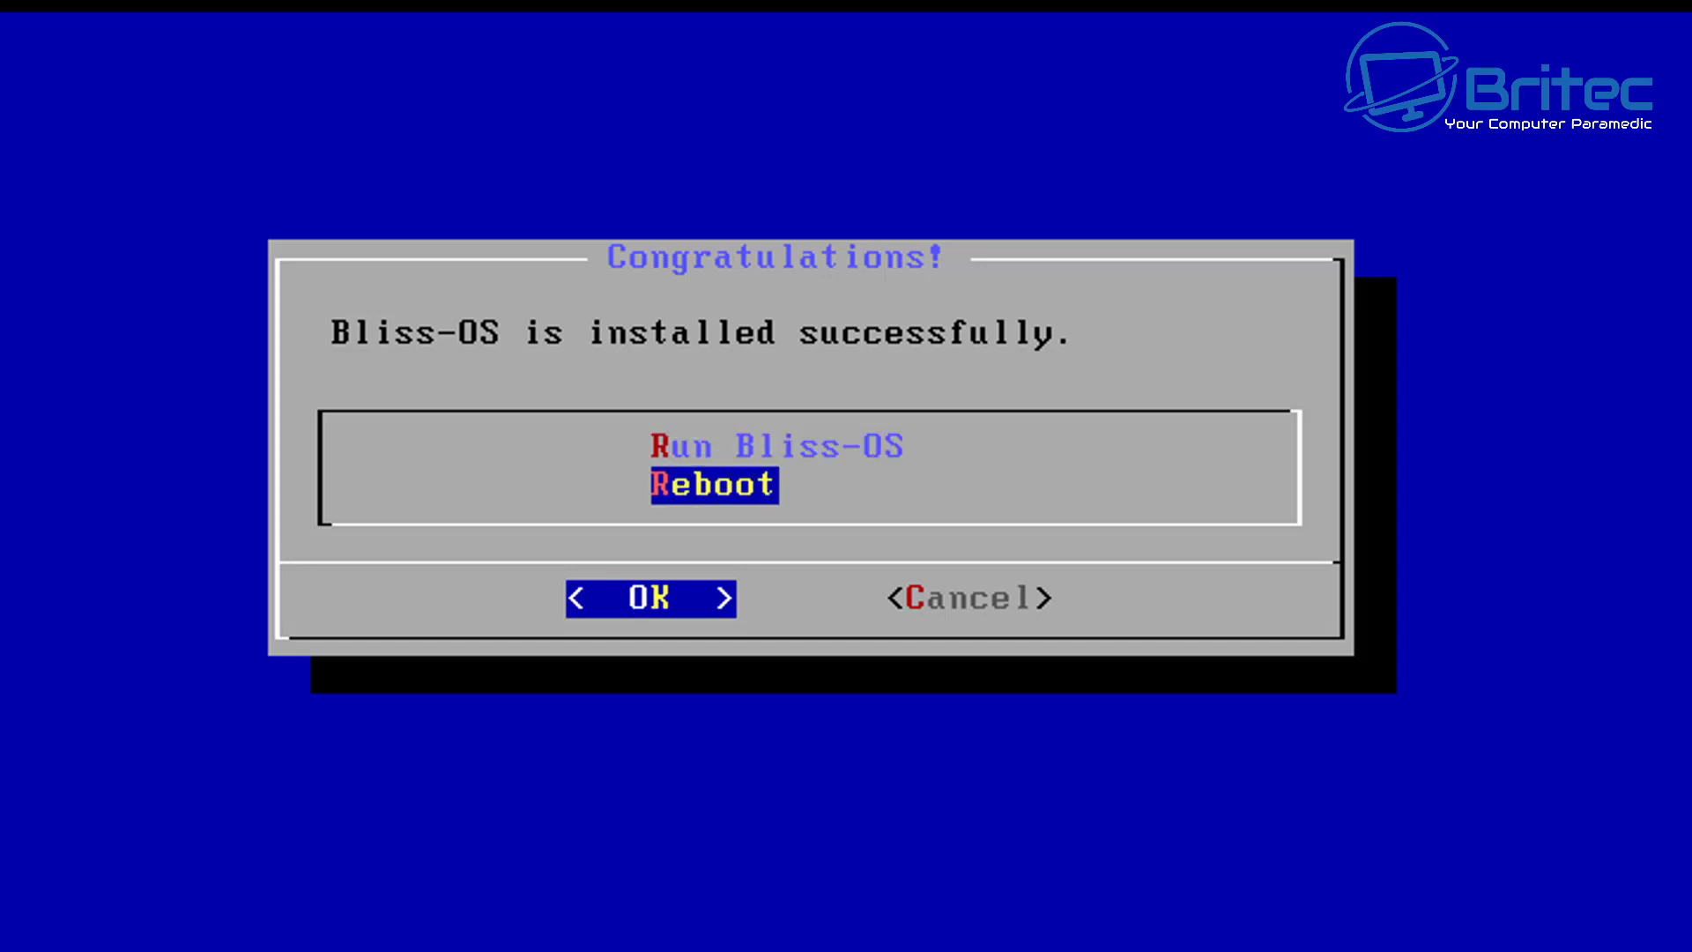
{"action": "key", "text": "Return"}
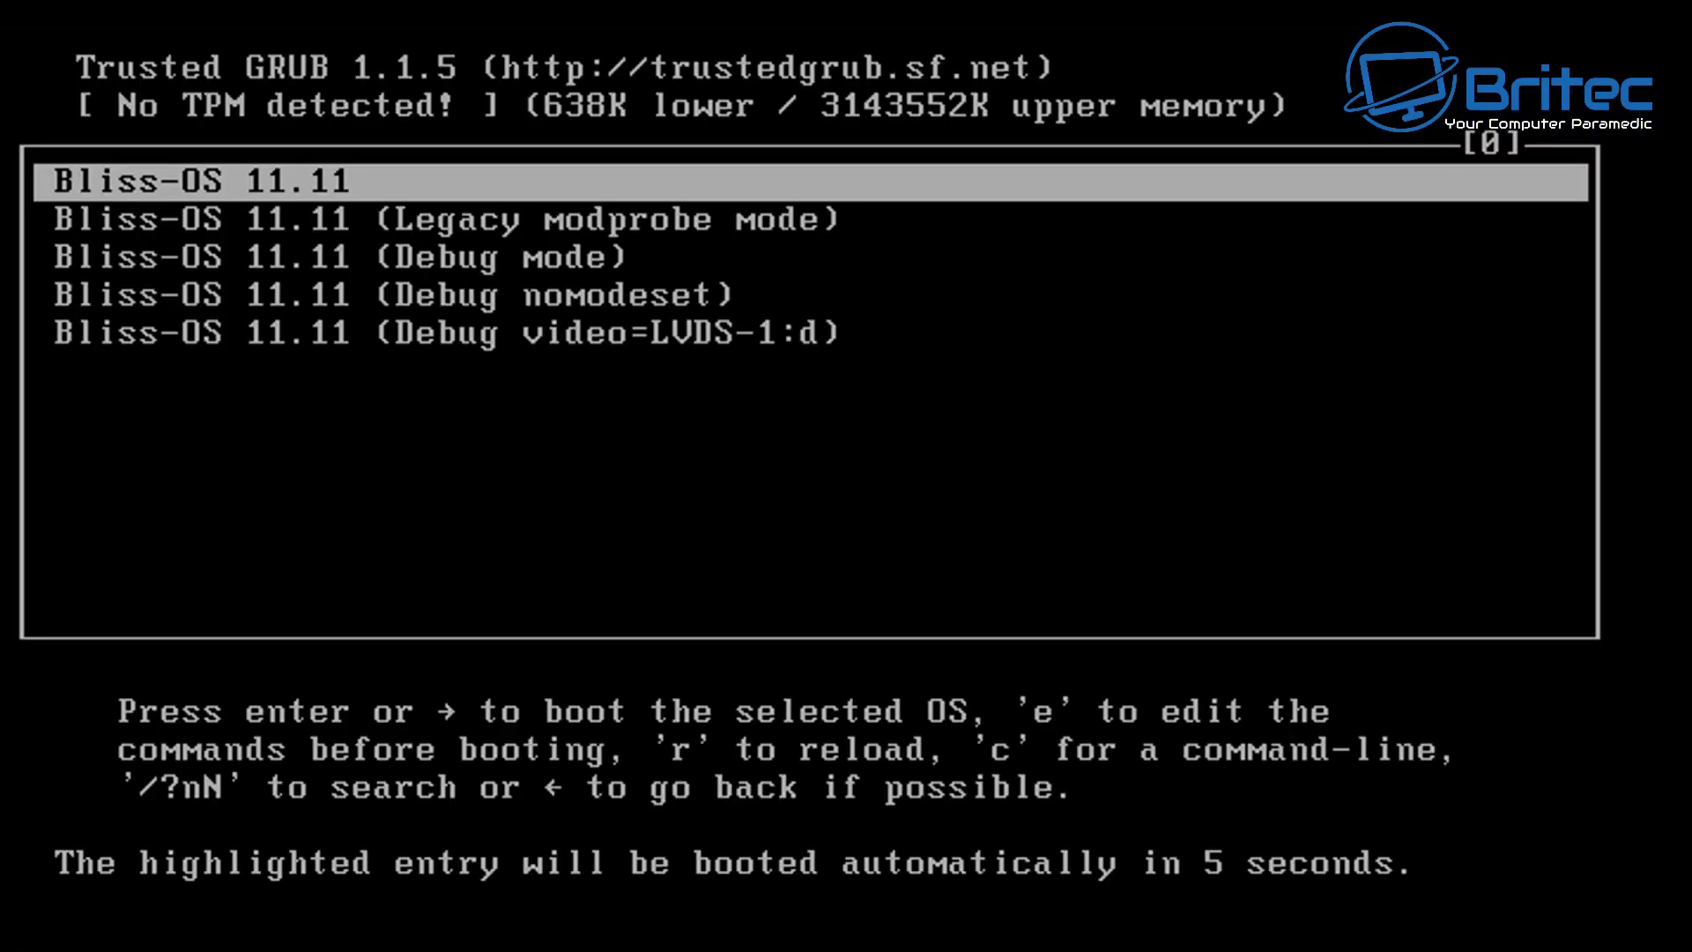
Highlight the main Bliss-OS 11.11 GRUB entry and enter its boot command editor.
{"action": "key", "text": "Down"}
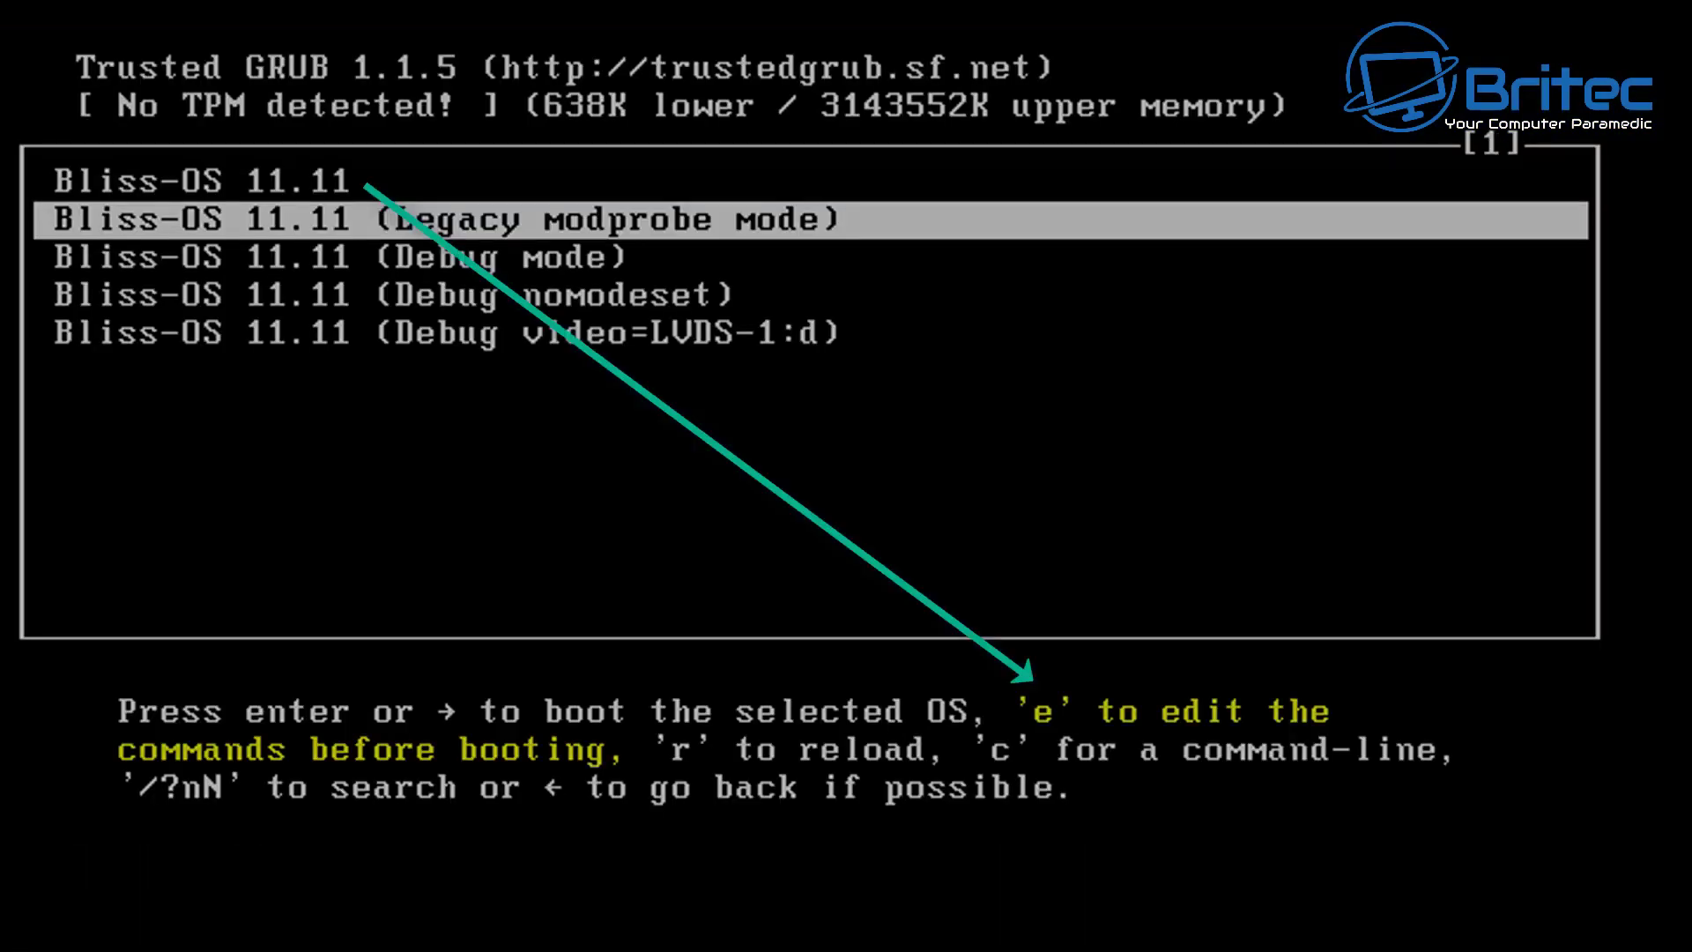
{"action": "key", "text": "Up"}
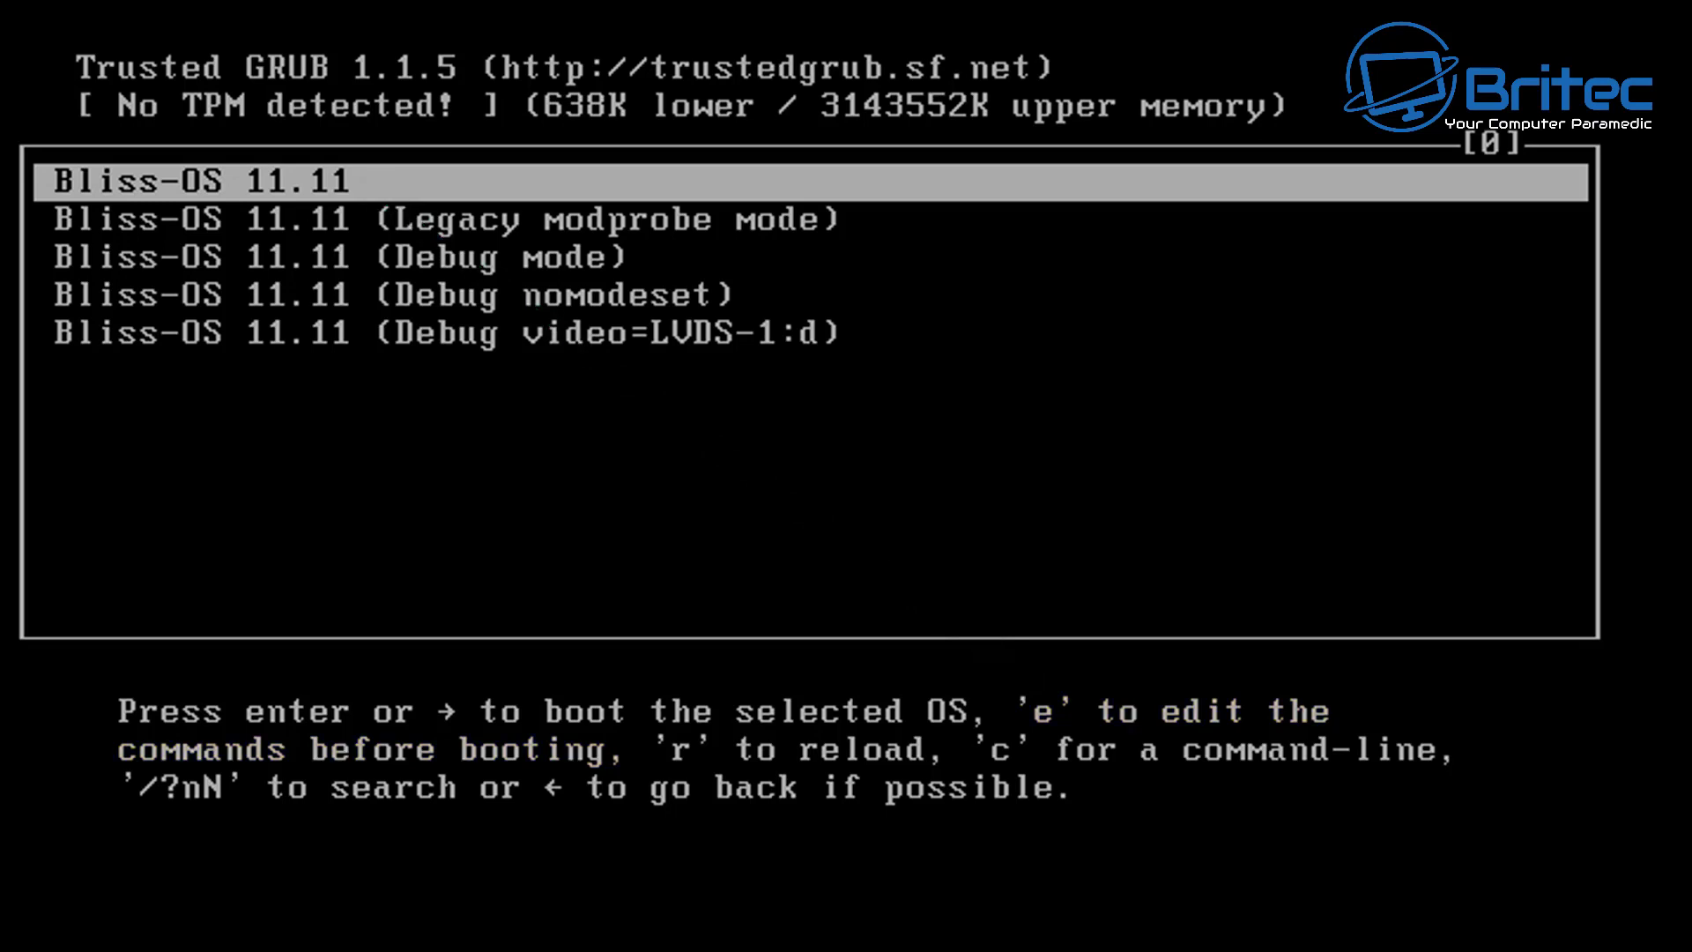
{"action": "key", "text": "e"}
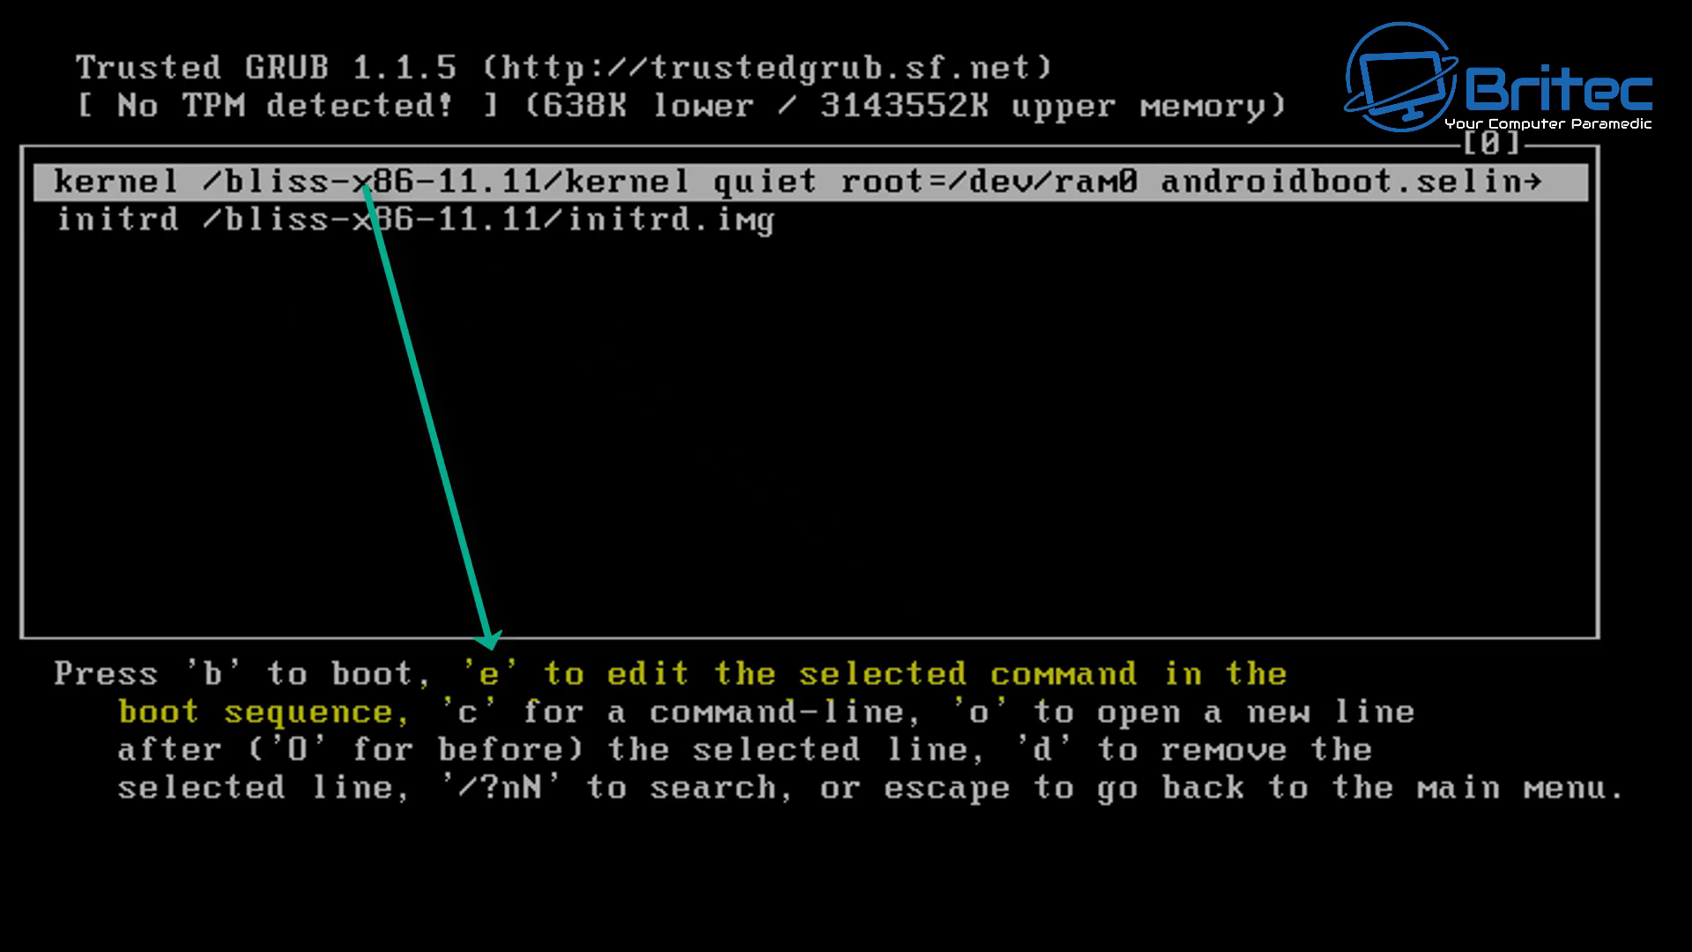
Edit the kernel line, moving back to the word quiet and deleting it.
{"action": "key", "text": "e"}
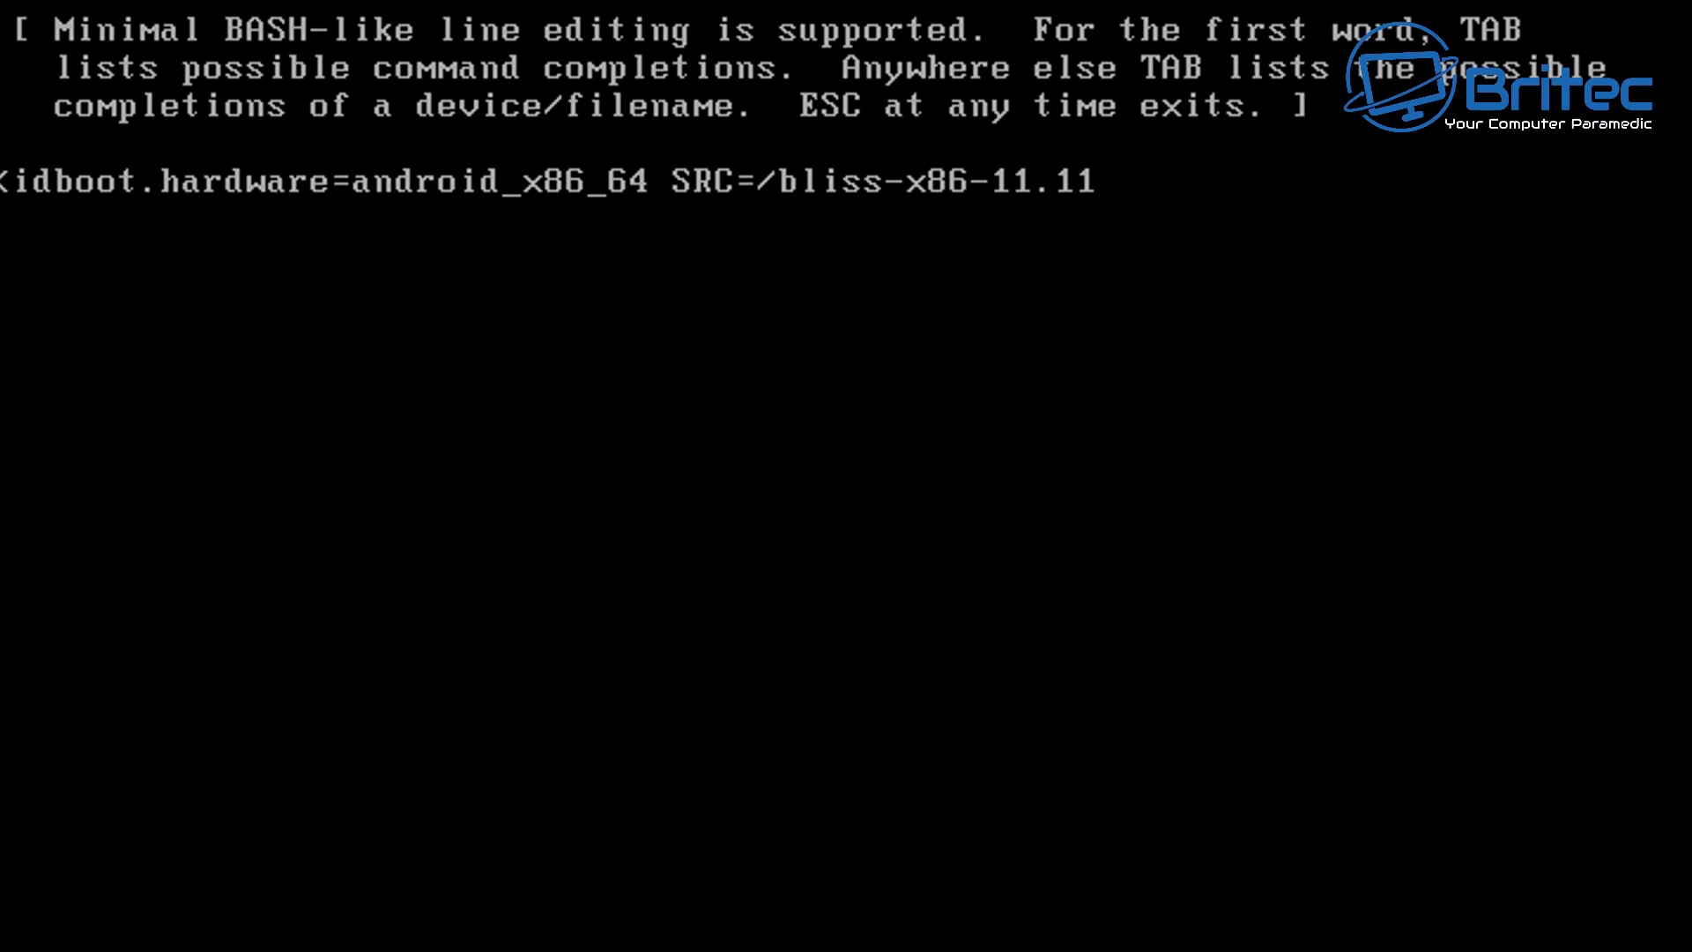
{"action": "key", "text": "Left"}
{"action": "key", "text": "Left"}
{"action": "key", "text": "Left"}
{"action": "key", "text": "Left"}
{"action": "key", "text": "Left"}
{"action": "key", "text": "Left"}
{"action": "key", "text": "Left"}
{"action": "key", "text": "Left"}
{"action": "key", "text": "Left"}
{"action": "key", "text": "Left"}
{"action": "key", "text": "Left"}
{"action": "key", "text": "Left"}
{"action": "key", "text": "Left"}
{"action": "key", "text": "Left"}
{"action": "key", "text": "Left"}
{"action": "key", "text": "Left"}
{"action": "key", "text": "Left"}
{"action": "key", "text": "Left"}
{"action": "key", "text": "Left"}
{"action": "key", "text": "Left"}
{"action": "key", "text": "Left"}
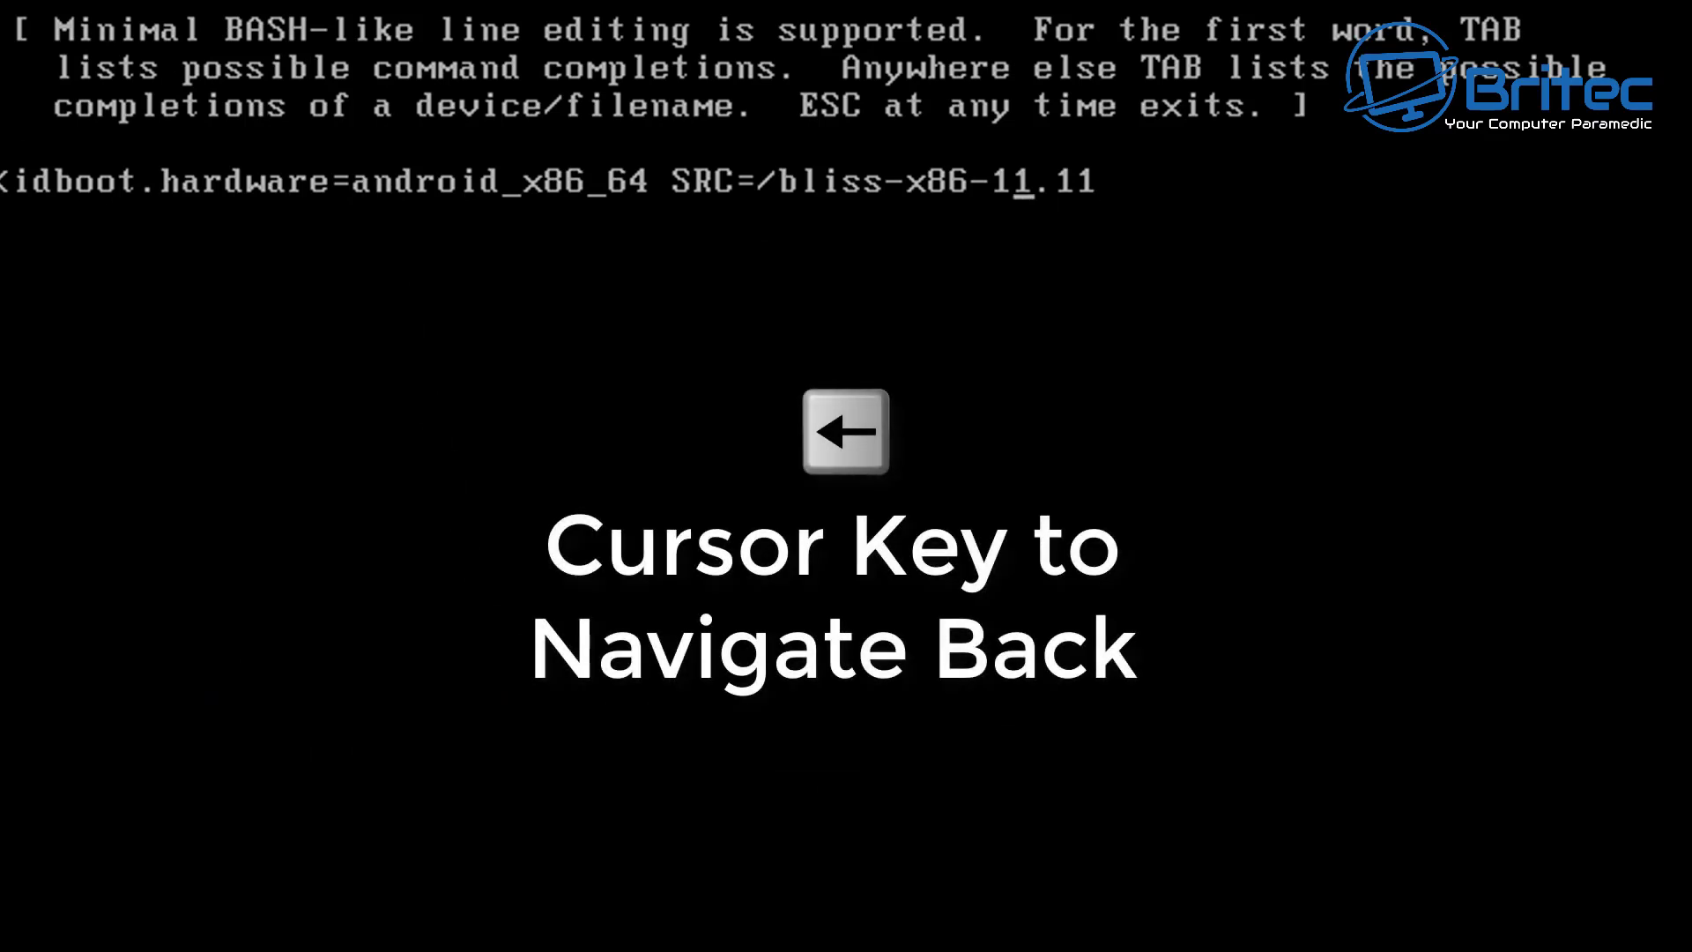
{"action": "key", "text": "Left"}
{"action": "key", "text": "Left"}
{"action": "key", "text": "Left"}
{"action": "key", "text": "Left"}
{"action": "key", "text": "Left"}
{"action": "key", "text": "Left"}
{"action": "key", "text": "Left"}
{"action": "key", "text": "Left"}
{"action": "key", "text": "Left"}
{"action": "key", "text": "Left"}
{"action": "key", "text": "Left"}
{"action": "key", "text": "Left"}
{"action": "key", "text": "Left"}
{"action": "key", "text": "Left"}
{"action": "key", "text": "Left"}
{"action": "key", "text": "Left"}
{"action": "key", "text": "Left"}
{"action": "key", "text": "Left"}
{"action": "key", "text": "Left"}
{"action": "key", "text": "Left"}
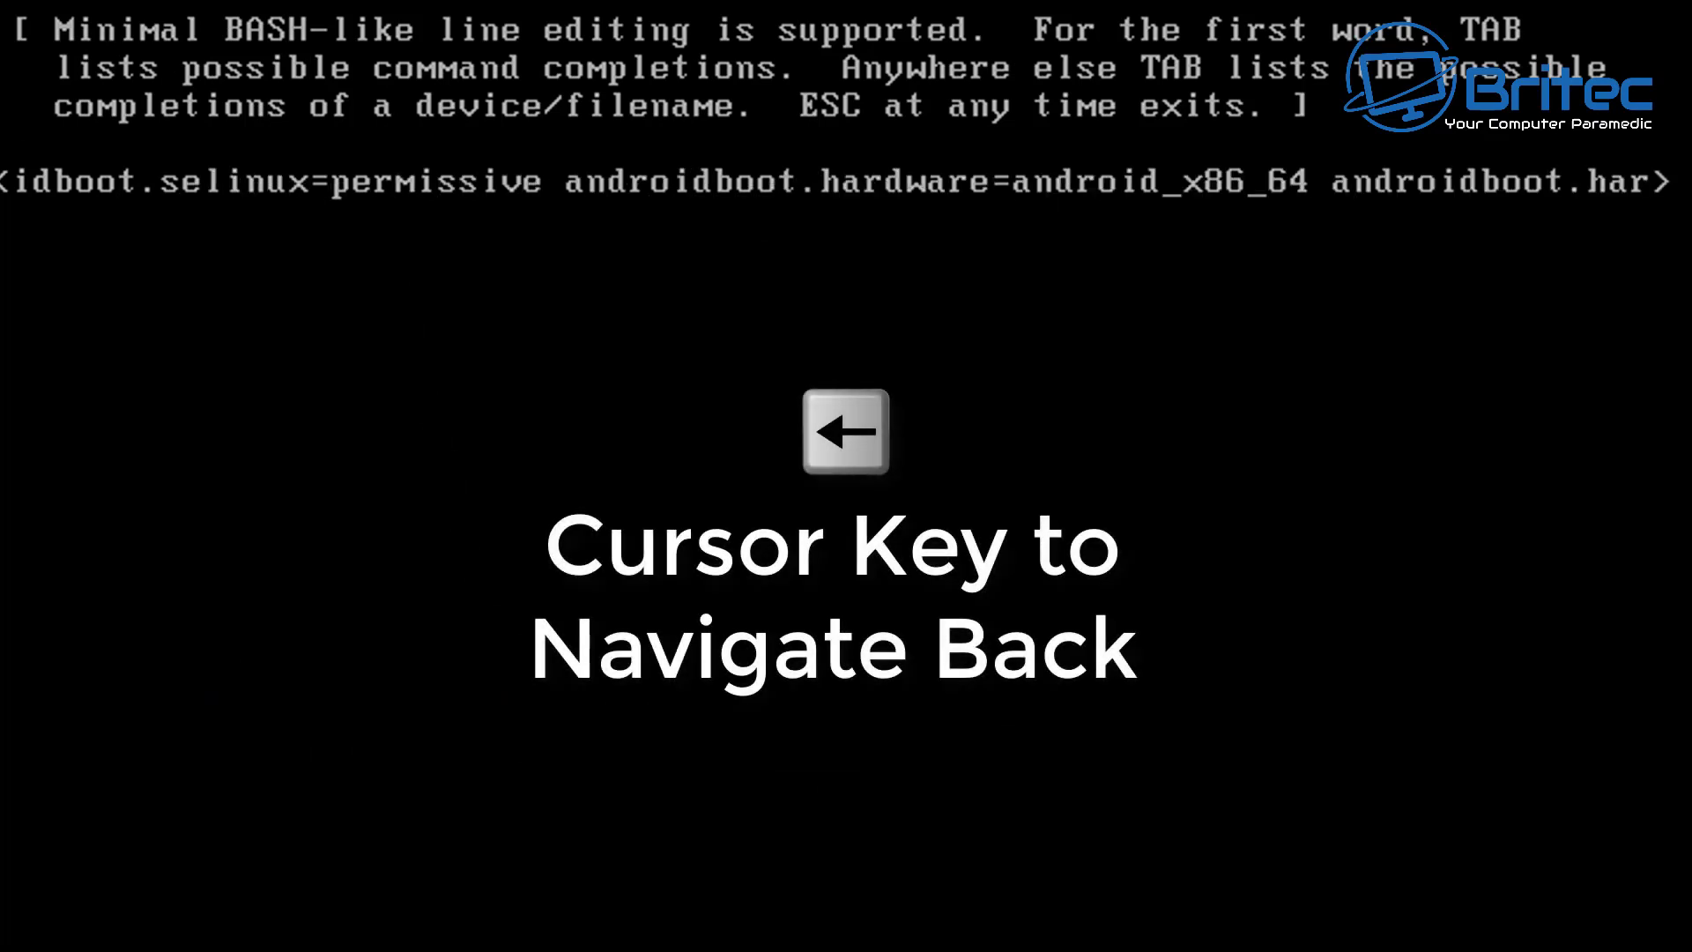
{"action": "key", "text": "Left"}
{"action": "key", "text": "Left"}
{"action": "key", "text": "Left"}
{"action": "key", "text": "Left"}
{"action": "key", "text": "Left"}
{"action": "key", "text": "Left"}
{"action": "key", "text": "Left"}
{"action": "key", "text": "Left"}
{"action": "key", "text": "Left"}
{"action": "key", "text": "Left"}
{"action": "key", "text": "Left"}
{"action": "key", "text": "Left"}
{"action": "key", "text": "Left"}
{"action": "key", "text": "Left"}
{"action": "key", "text": "Left"}
{"action": "key", "text": "Left"}
{"action": "key", "text": "Left"}
{"action": "key", "text": "Left"}
{"action": "key", "text": "Left"}
{"action": "key", "text": "Left"}
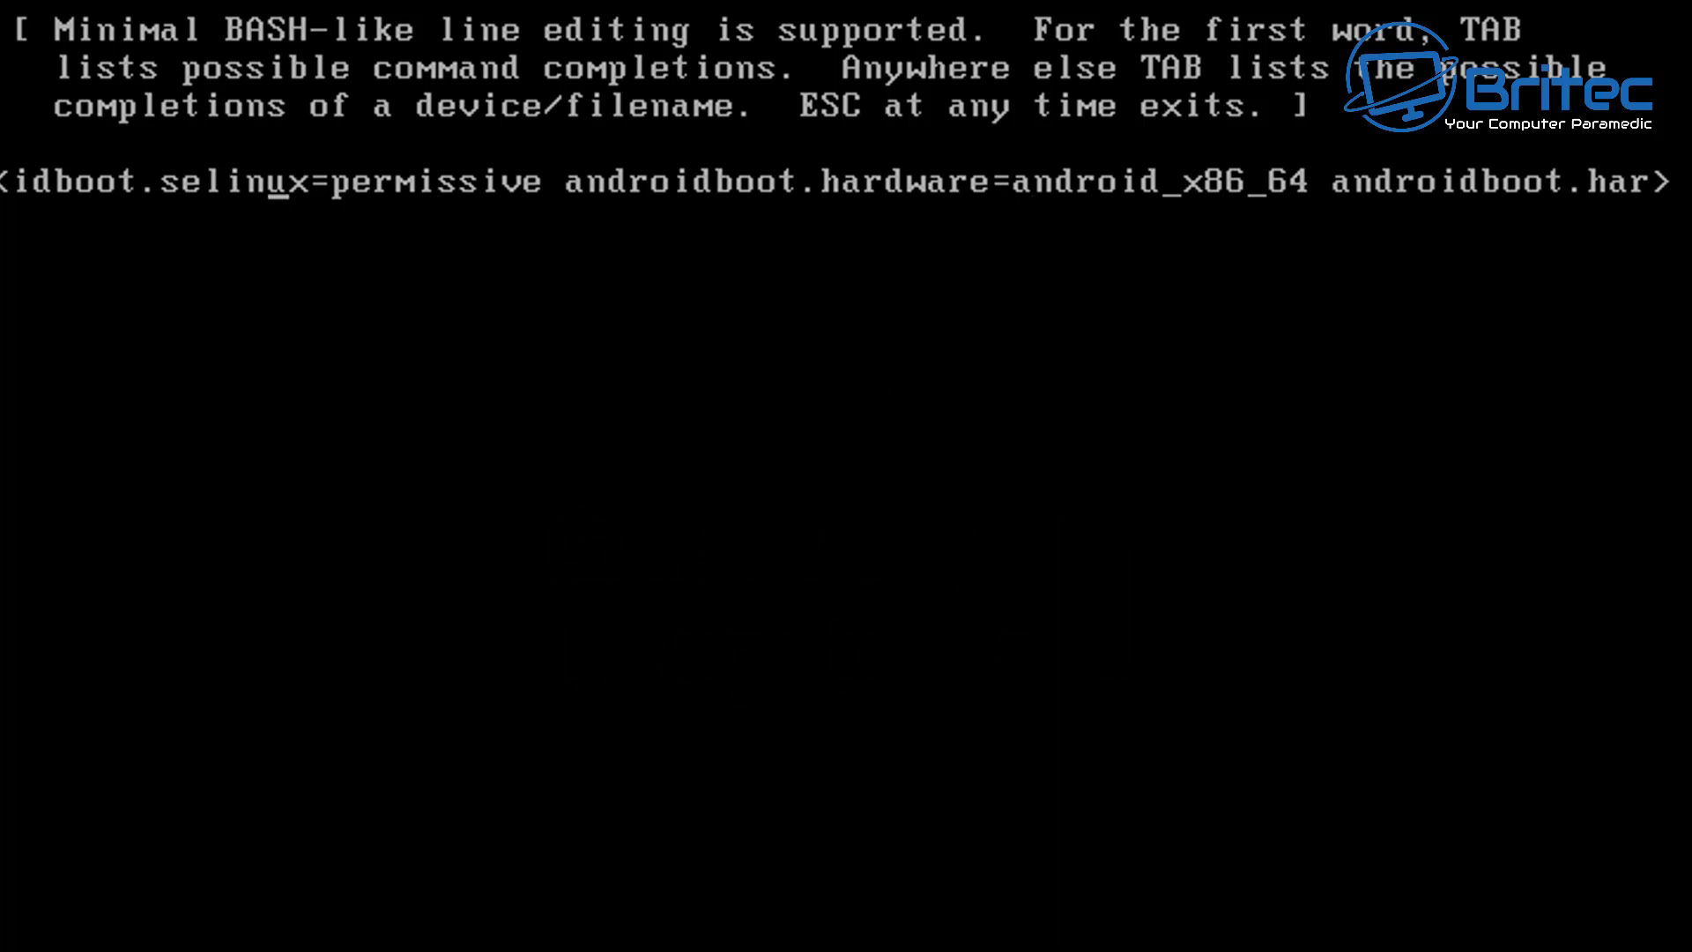
{"action": "key", "text": "Left"}
{"action": "key", "text": "Left"}
{"action": "key", "text": "Left"}
{"action": "key", "text": "Left"}
{"action": "key", "text": "Left"}
{"action": "key", "text": "Left"}
{"action": "key", "text": "Left"}
{"action": "key", "text": "Left"}
{"action": "key", "text": "Left"}
{"action": "key", "text": "Left"}
{"action": "key", "text": "Left"}
{"action": "key", "text": "Left"}
{"action": "key", "text": "Left"}
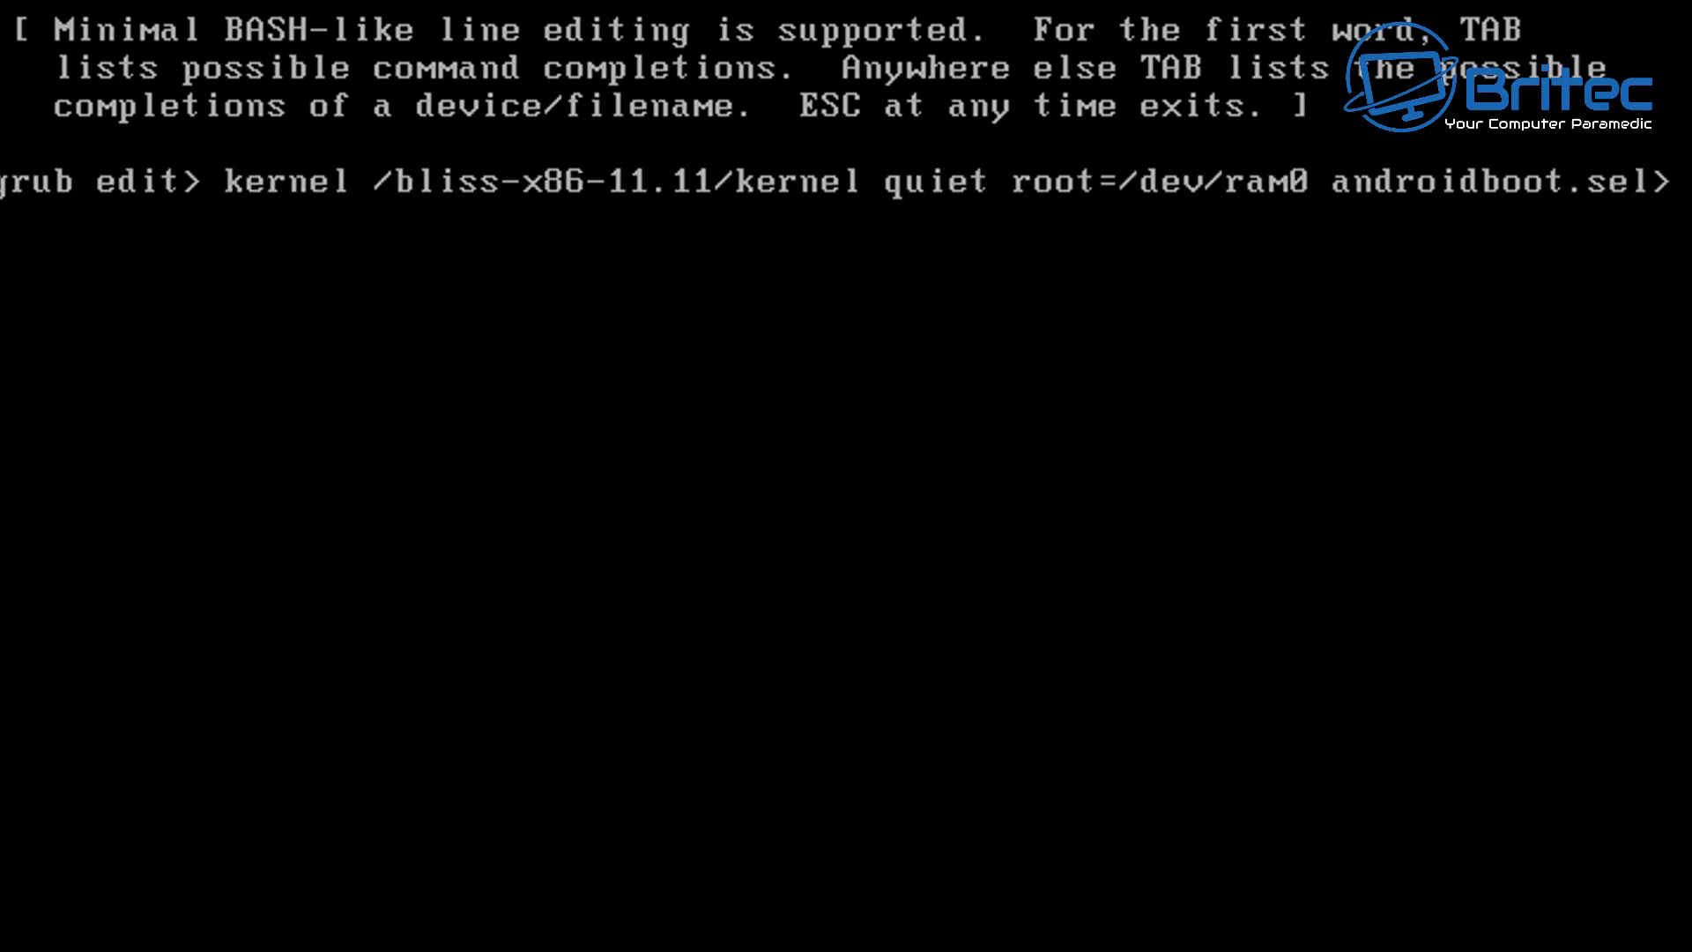
{"action": "key", "text": "Left"}
{"action": "key", "text": "Left"}
{"action": "key", "text": "Left"}
{"action": "key", "text": "Left"}
{"action": "key", "text": "Left"}
{"action": "key", "text": "Left"}
{"action": "key", "text": "Left"}
{"action": "key", "text": "Left"}
{"action": "key", "text": "Left"}
{"action": "key", "text": "Left"}
{"action": "key", "text": "Left"}
{"action": "key", "text": "Left"}
{"action": "key", "text": "Left"}
{"action": "key", "text": "Left"}
{"action": "key", "text": "Left"}
{"action": "key", "text": "Left"}
{"action": "key", "text": "Left"}
{"action": "key", "text": "Left"}
{"action": "key", "text": "Left"}
{"action": "key", "text": "Left"}
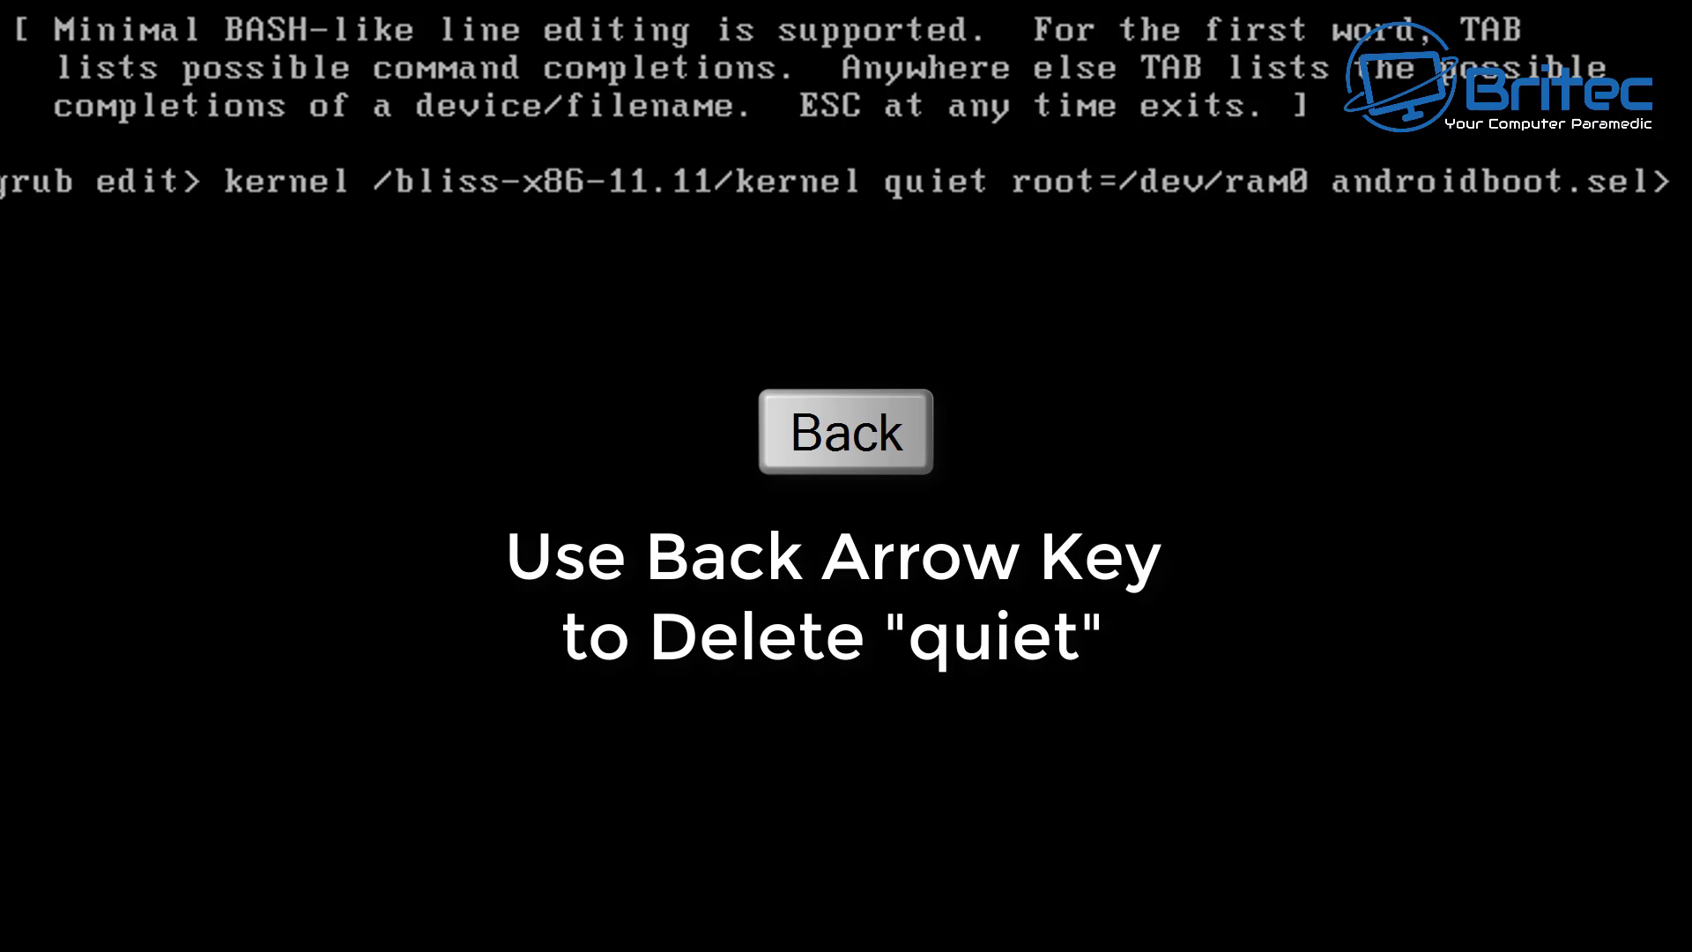
{"action": "key", "text": "BackSpace"}
{"action": "key", "text": "BackSpace"}
{"action": "key", "text": "BackSpace"}
{"action": "key", "text": "BackSpace"}
{"action": "key", "text": "BackSpace"}
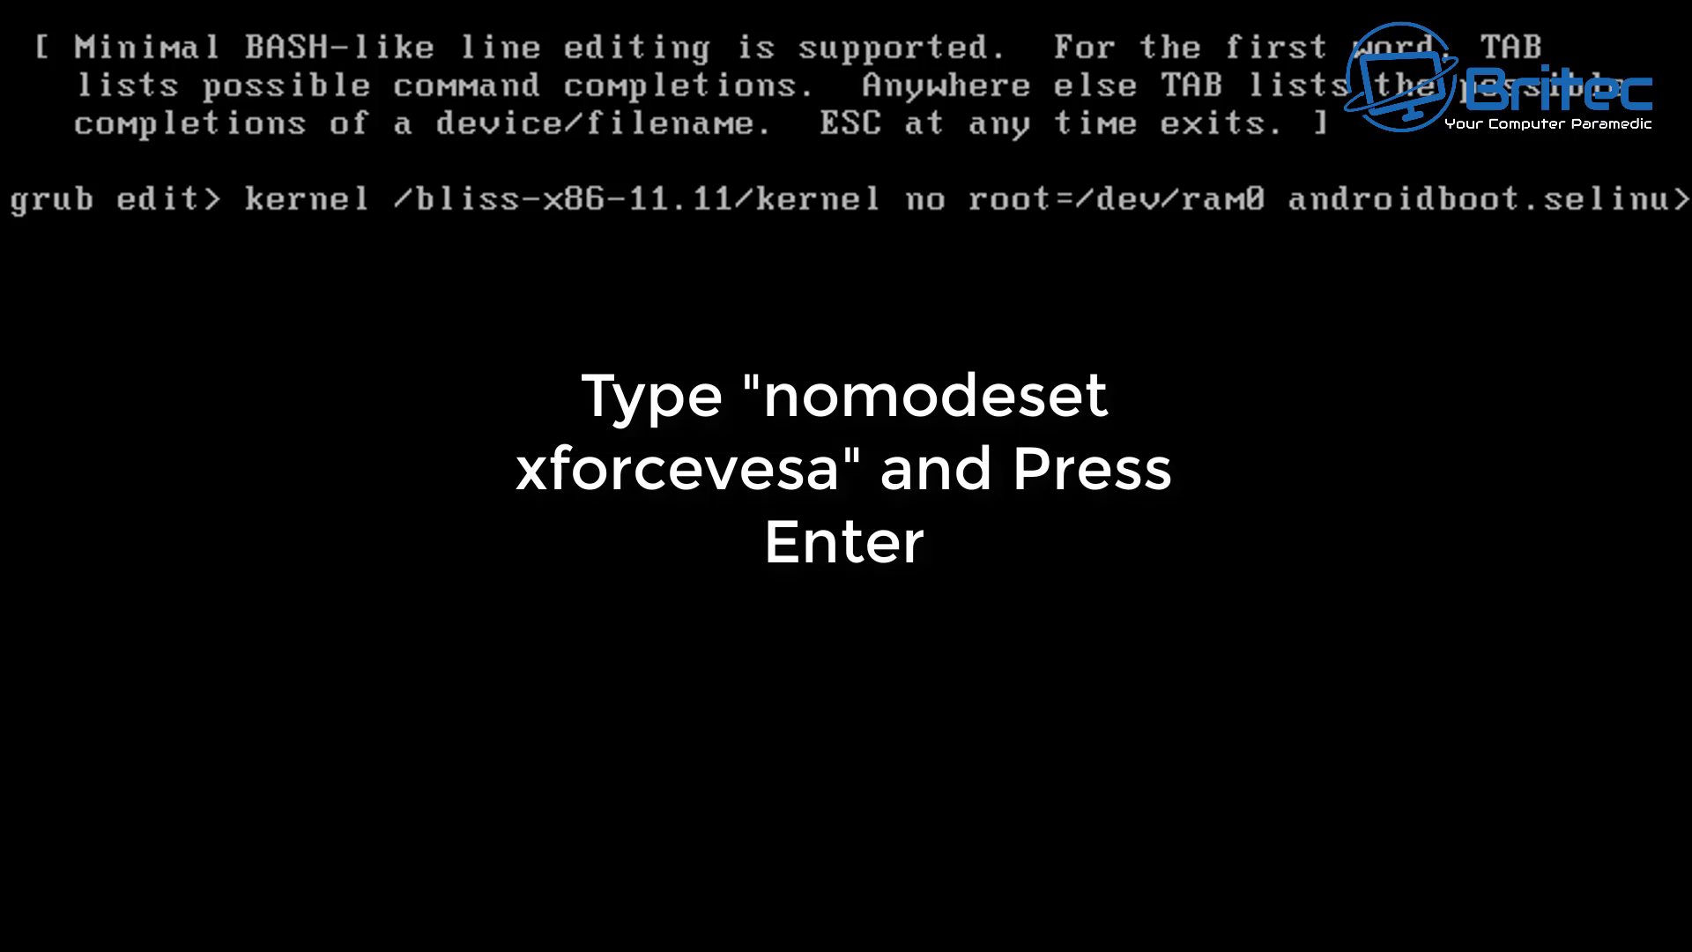
Put 'nomodeset xforcevesa' in place of quiet on the kernel line and accept the edit.
{"action": "type", "text": "mode"}
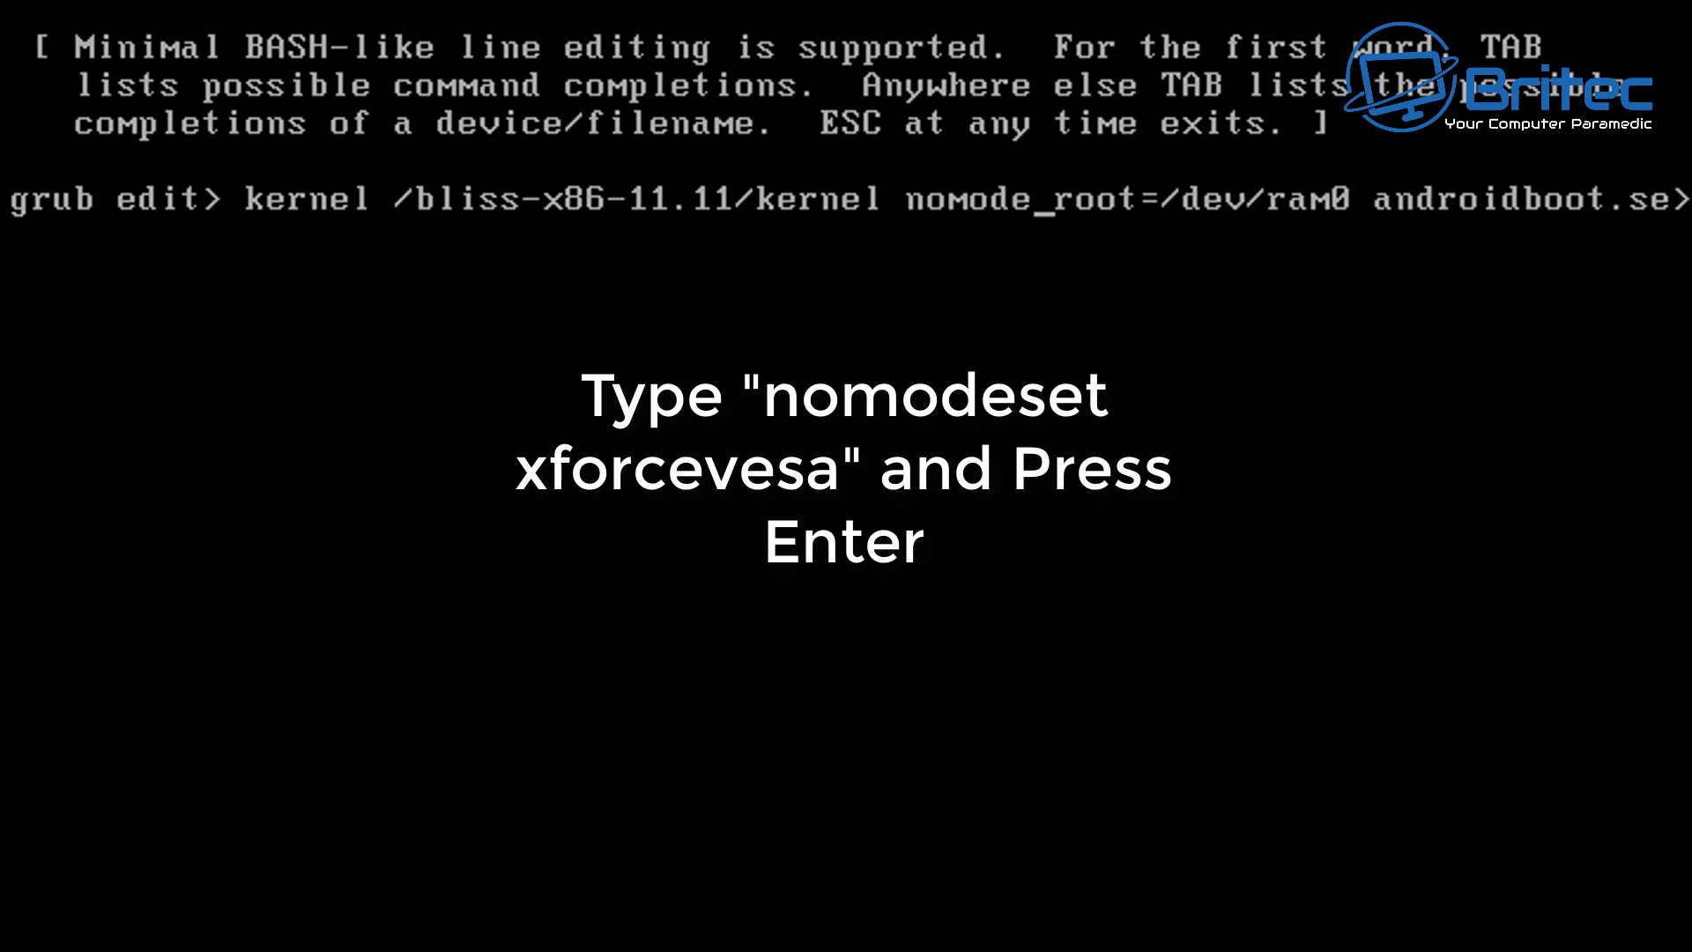
{"action": "type", "text": "set"}
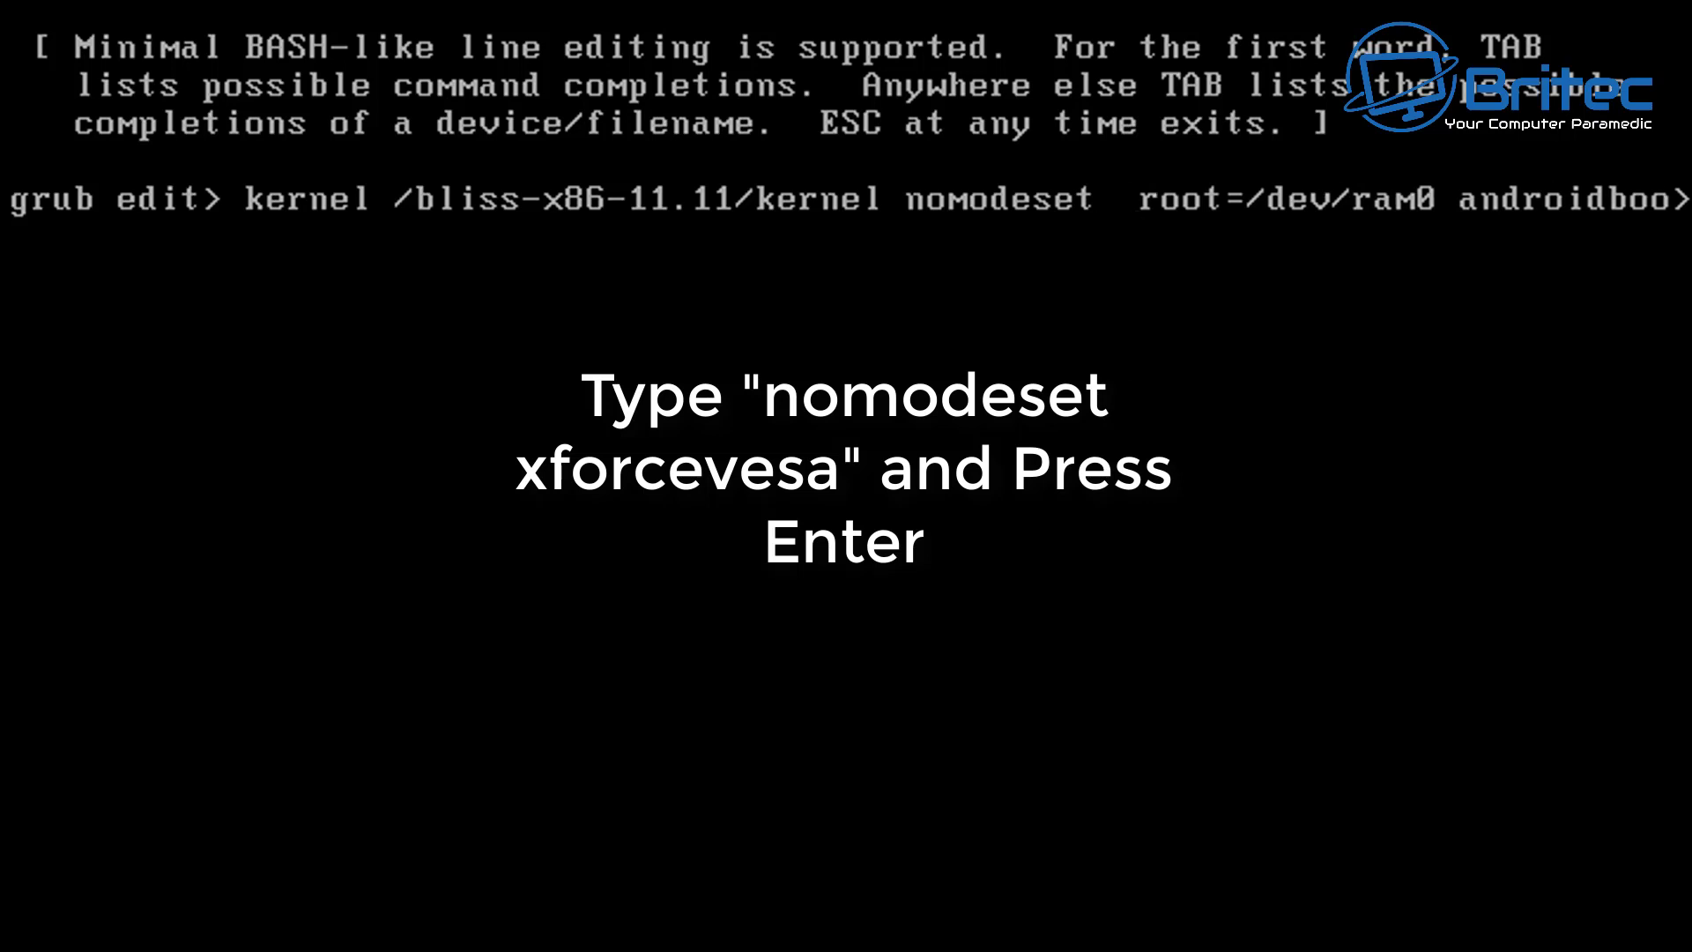
{"action": "type", "text": " xforc"}
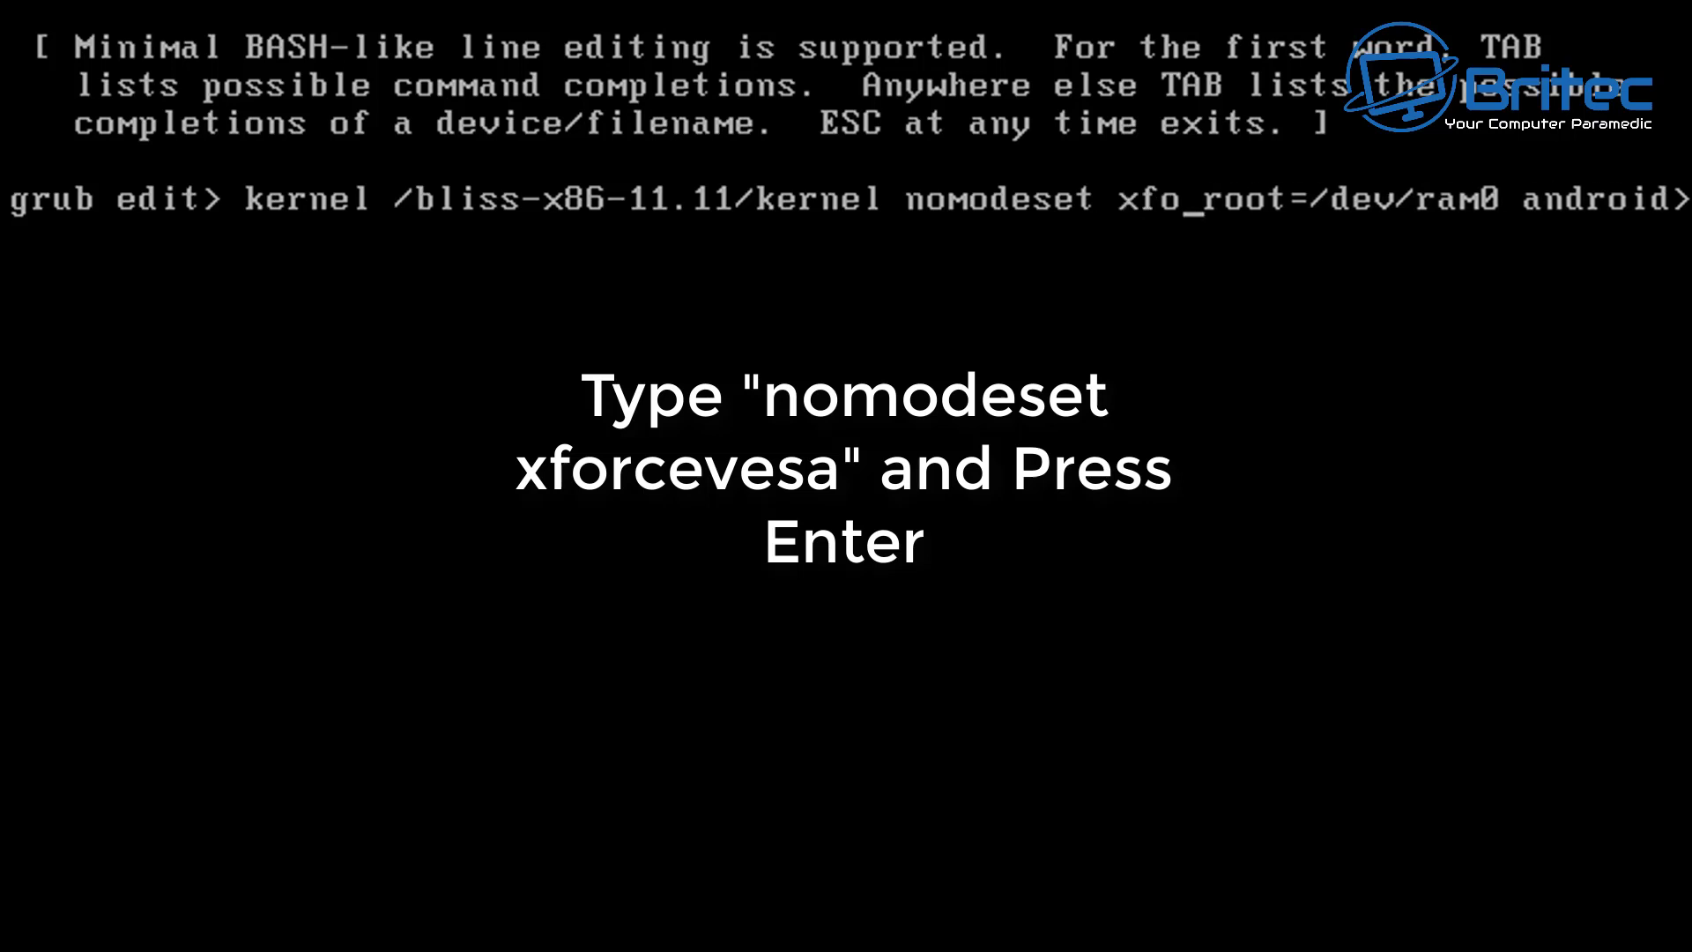
{"action": "type", "text": "e"}
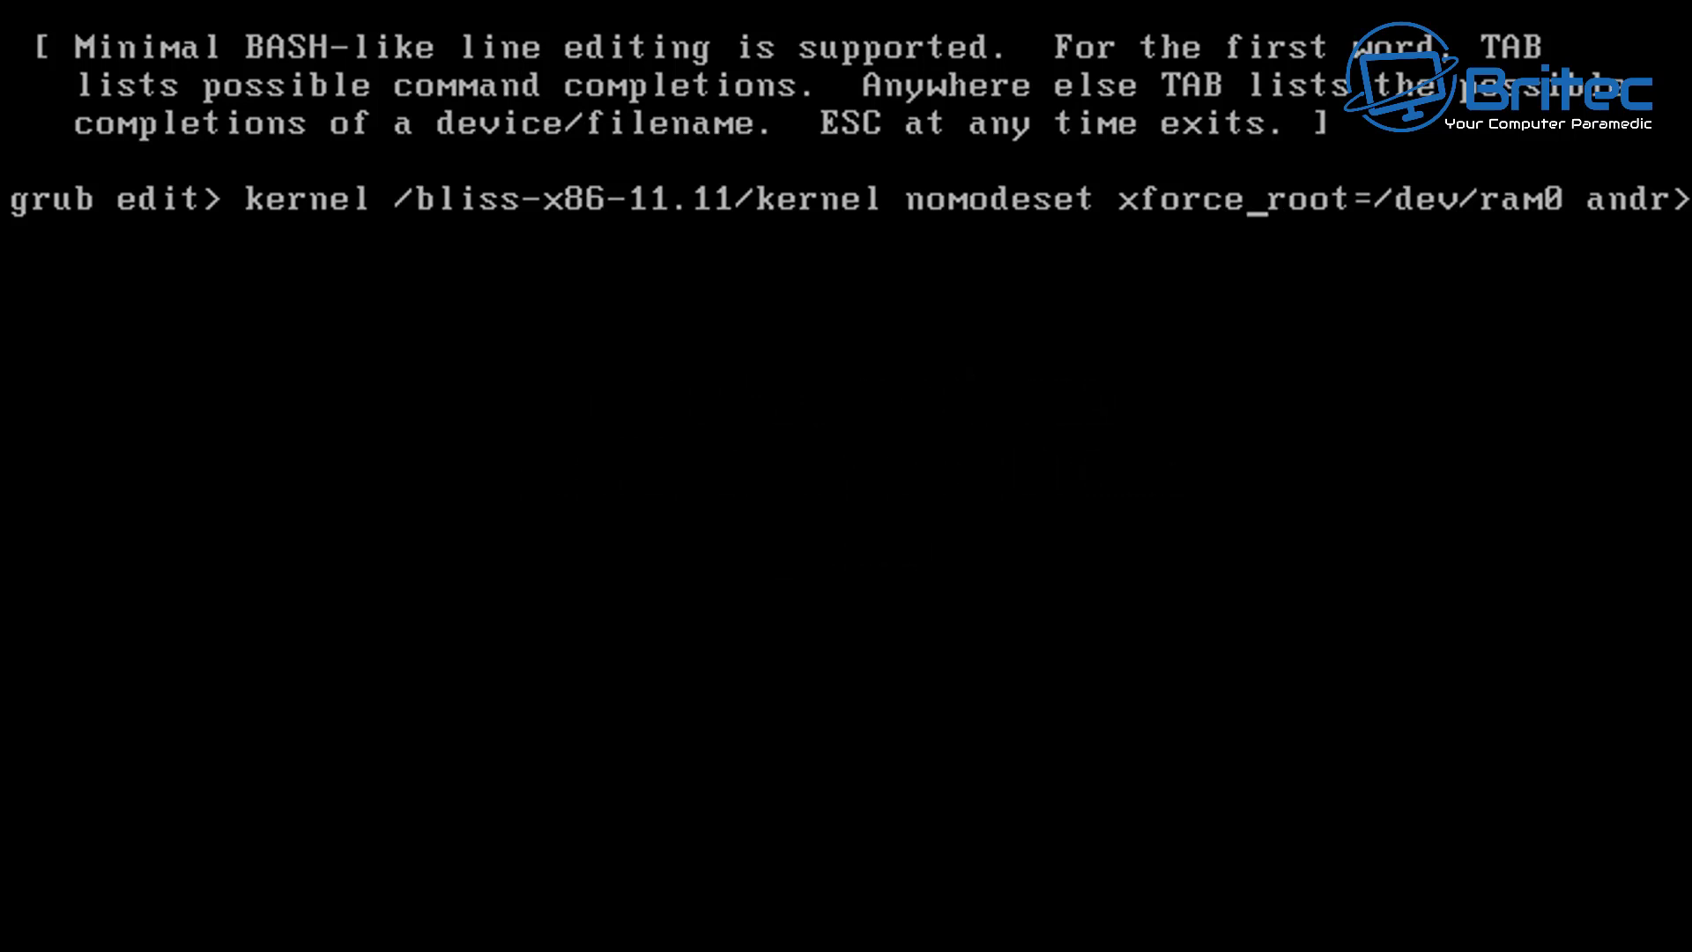
{"action": "type", "text": "vesa"}
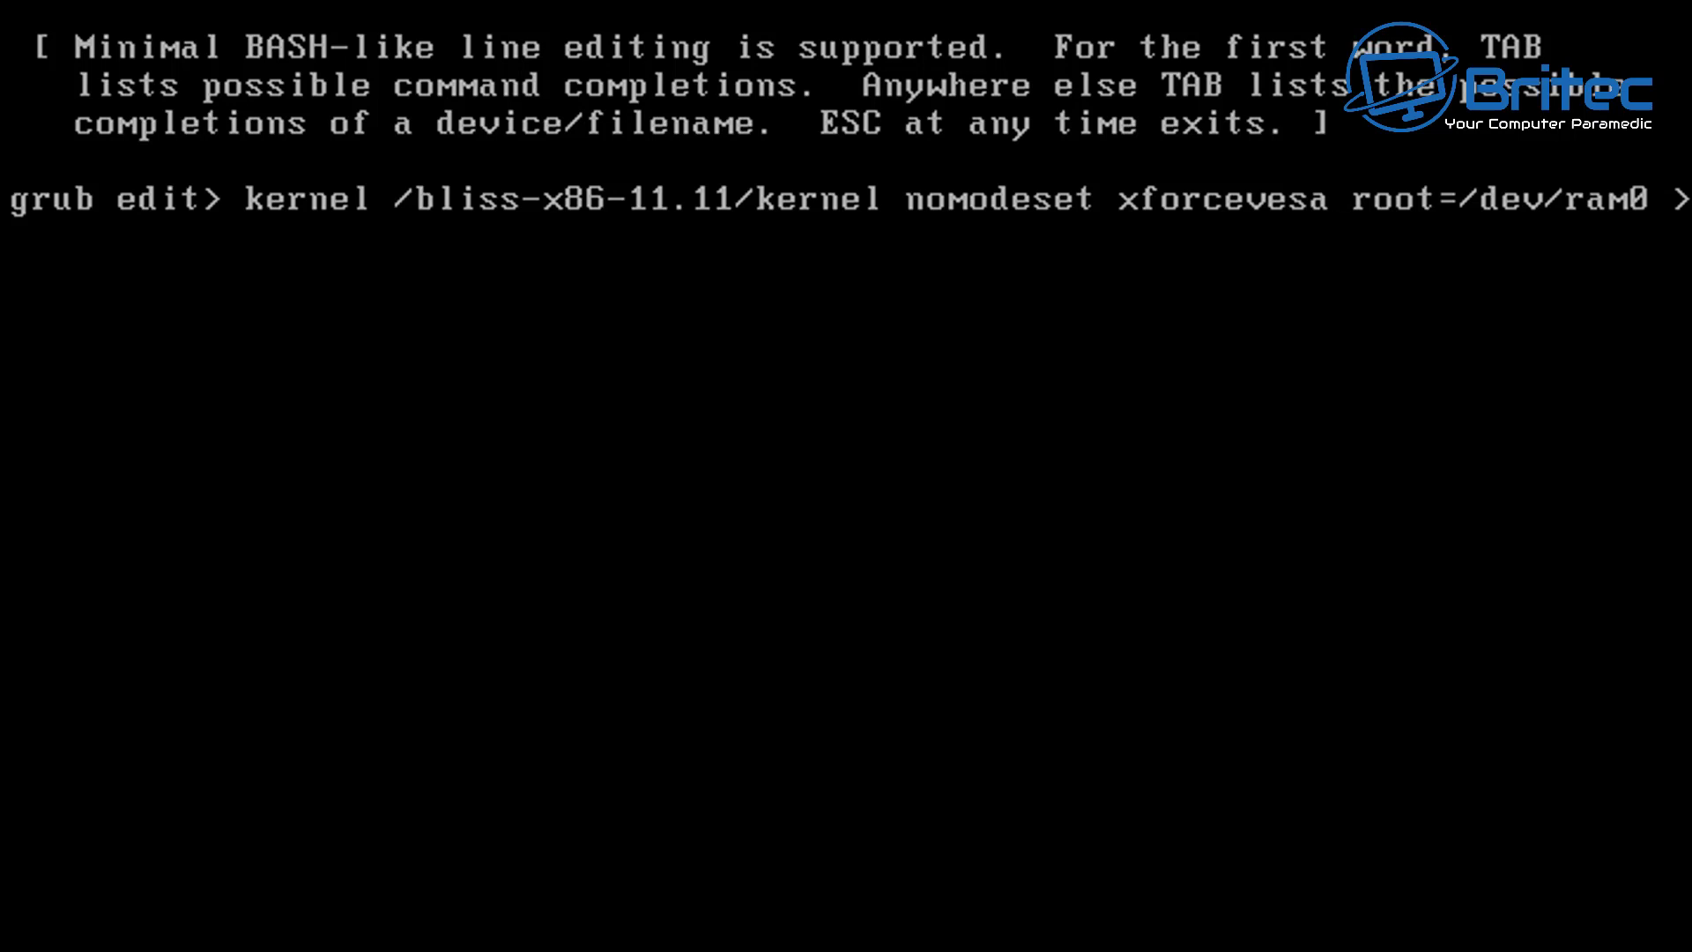
{"action": "key", "text": "Return"}
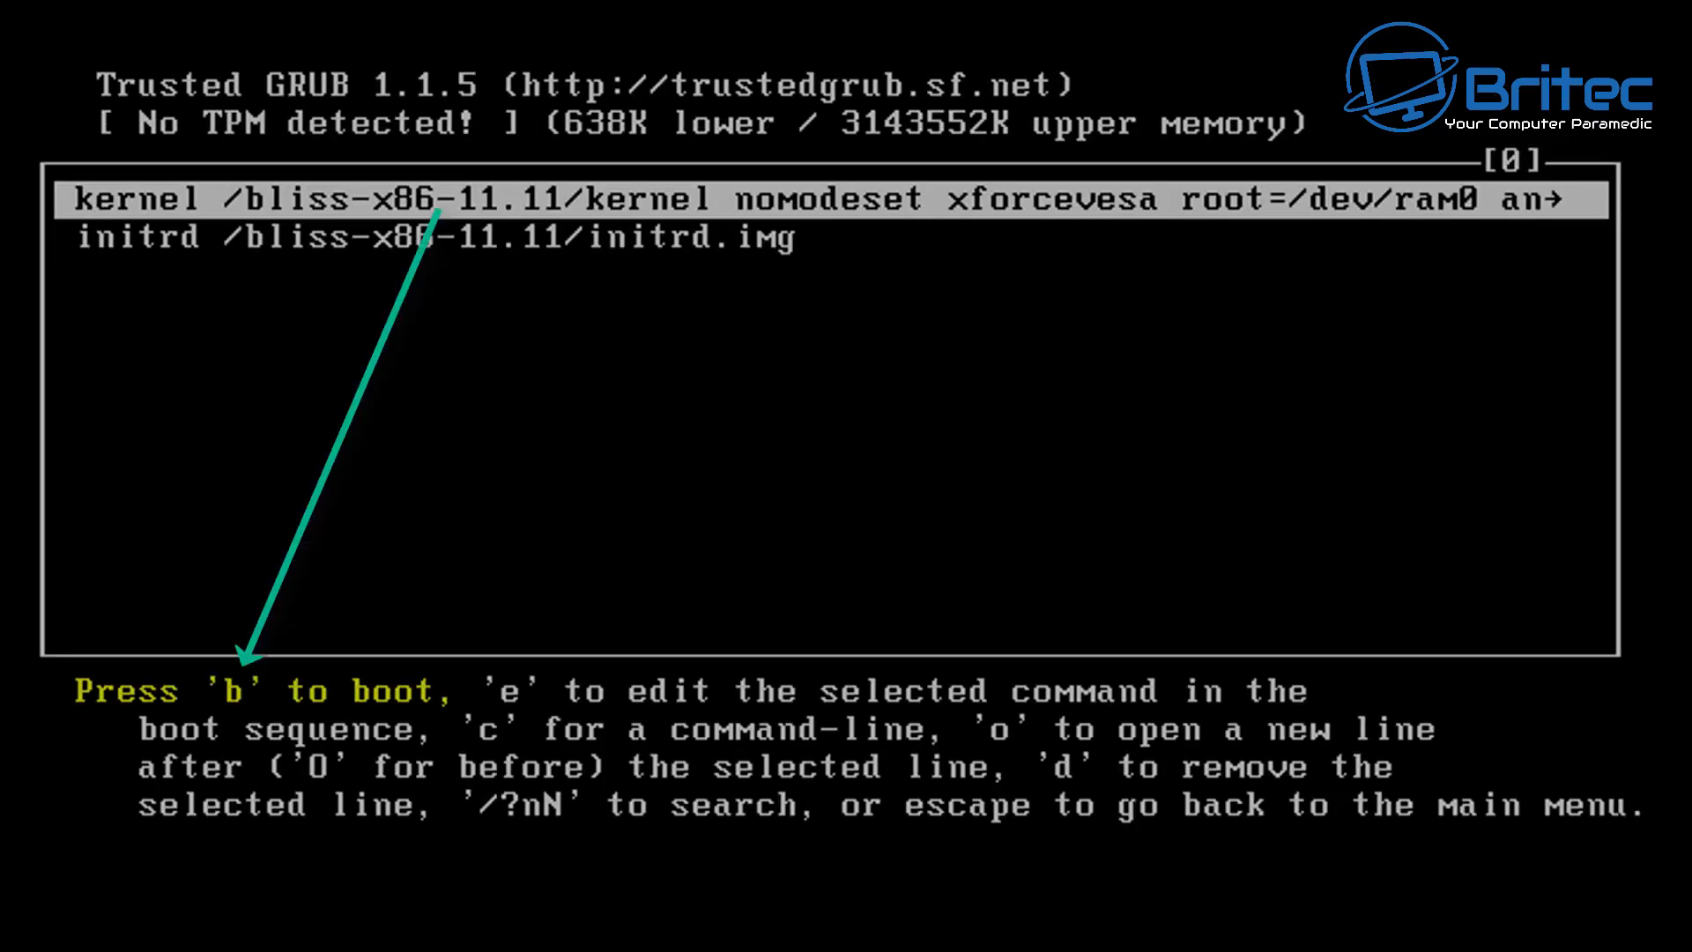
Boot the edited Bliss-OS GRUB entry and wait for the Android lock screen.
{"action": "key", "text": "b"}
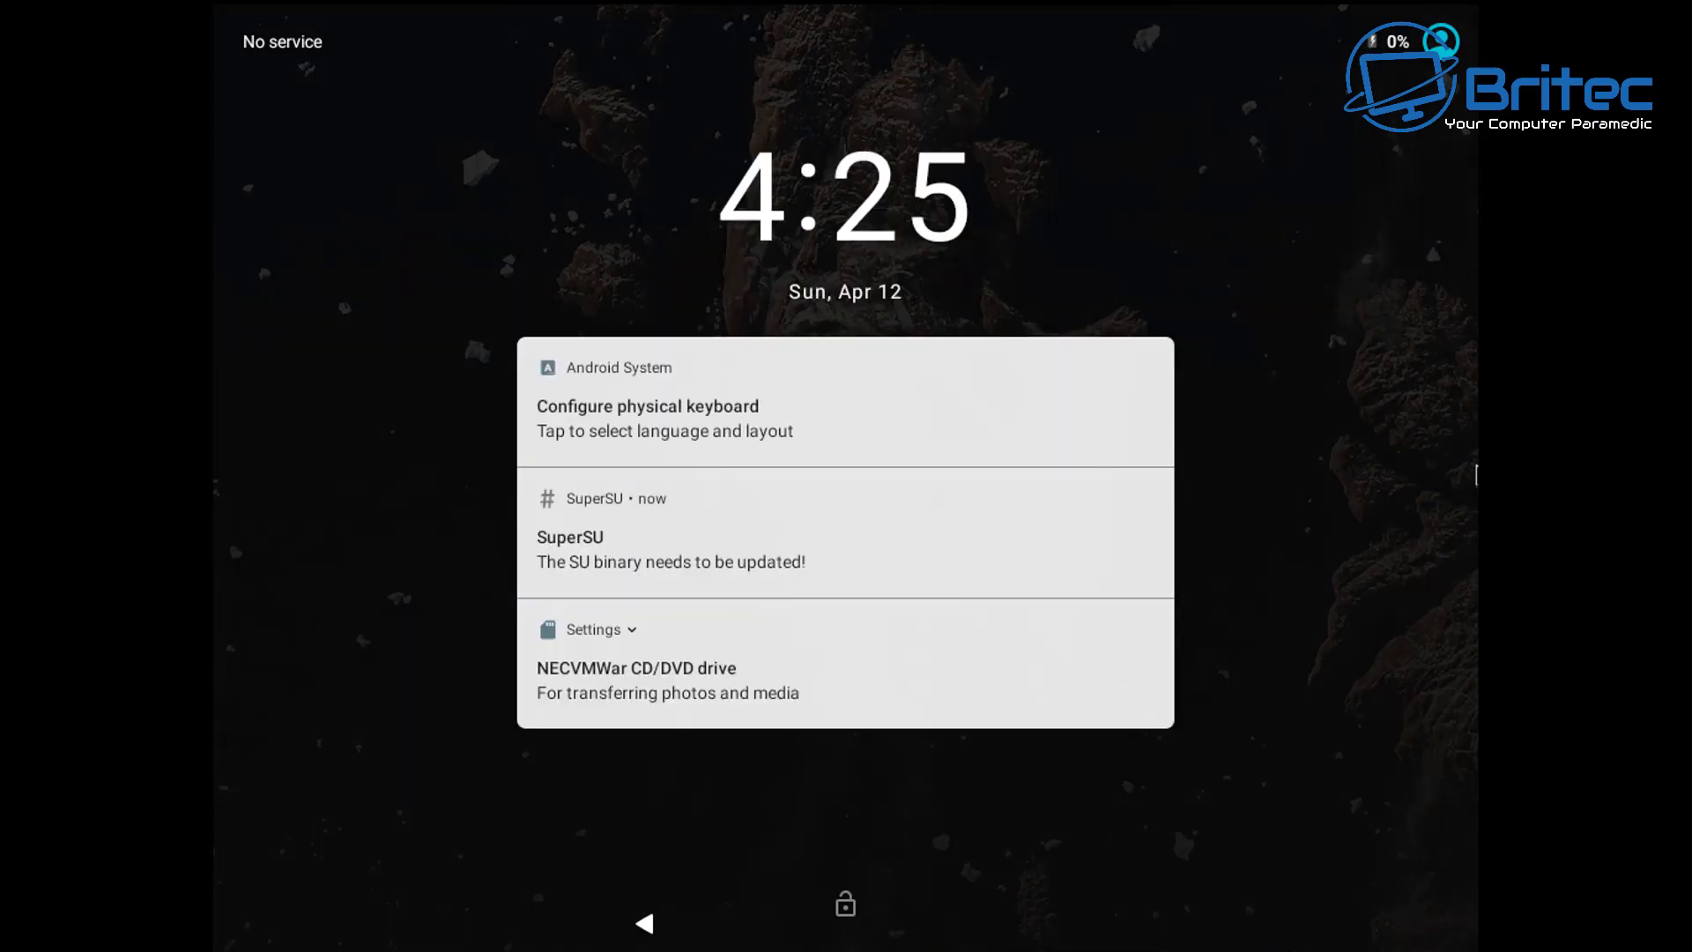
Dismiss the Bliss OS lock screen and bring up the installed apps list.
{"action": "key", "text": "Return"}
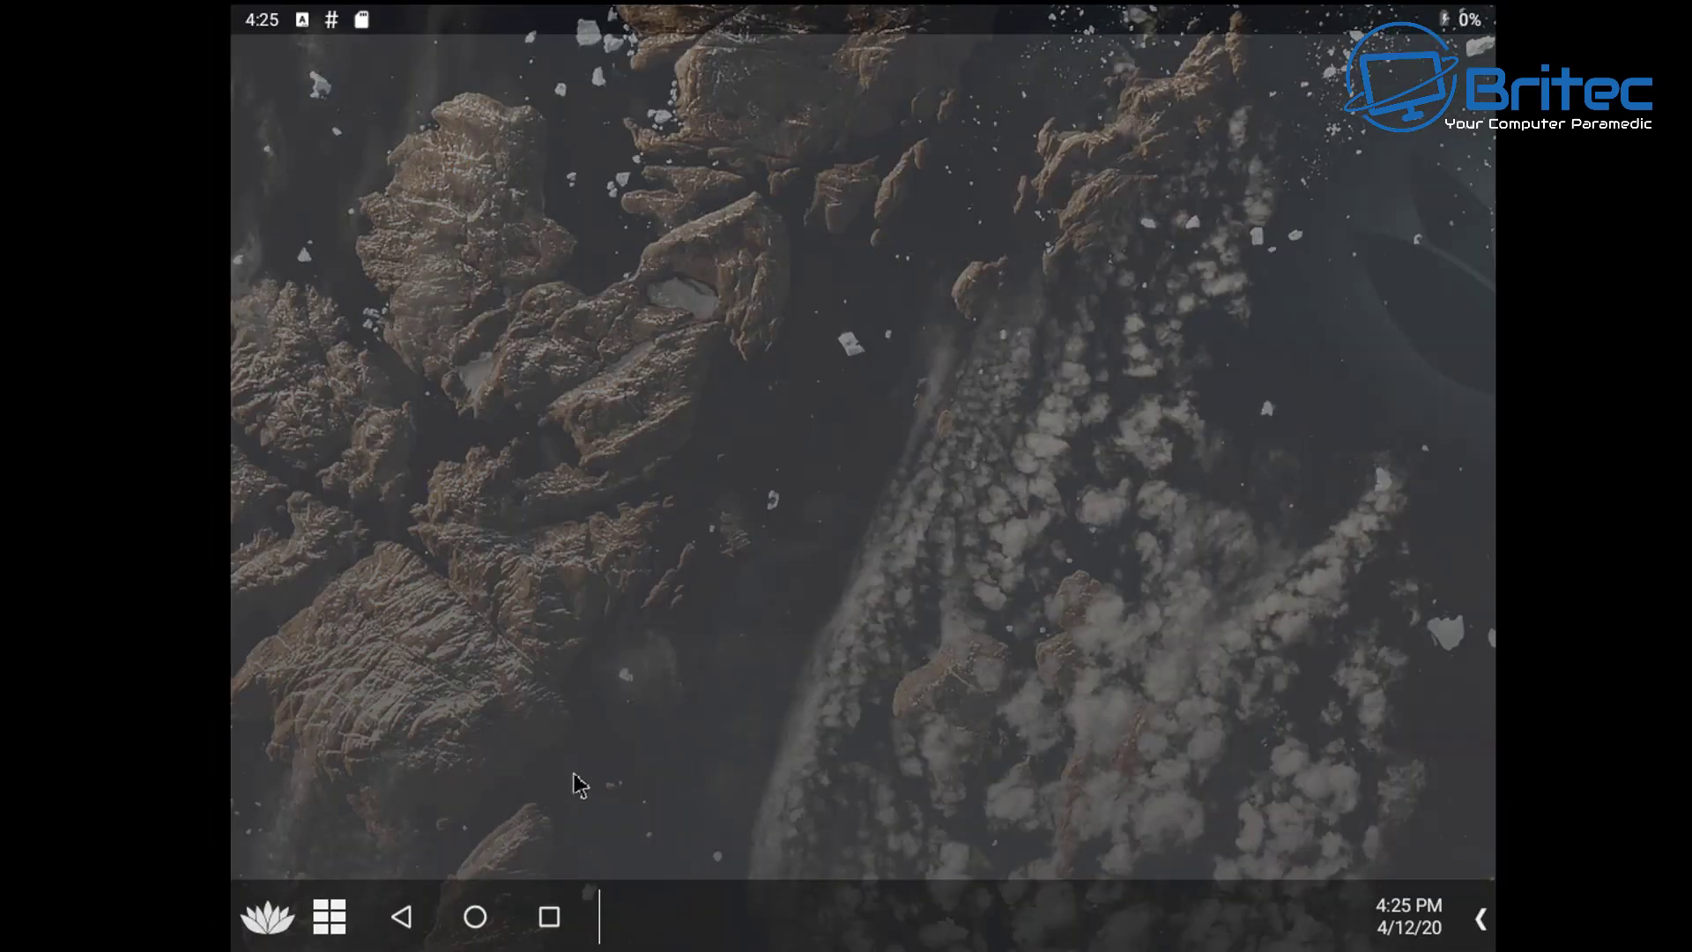
{"action": "left_click", "coordinate": [257, 932]}
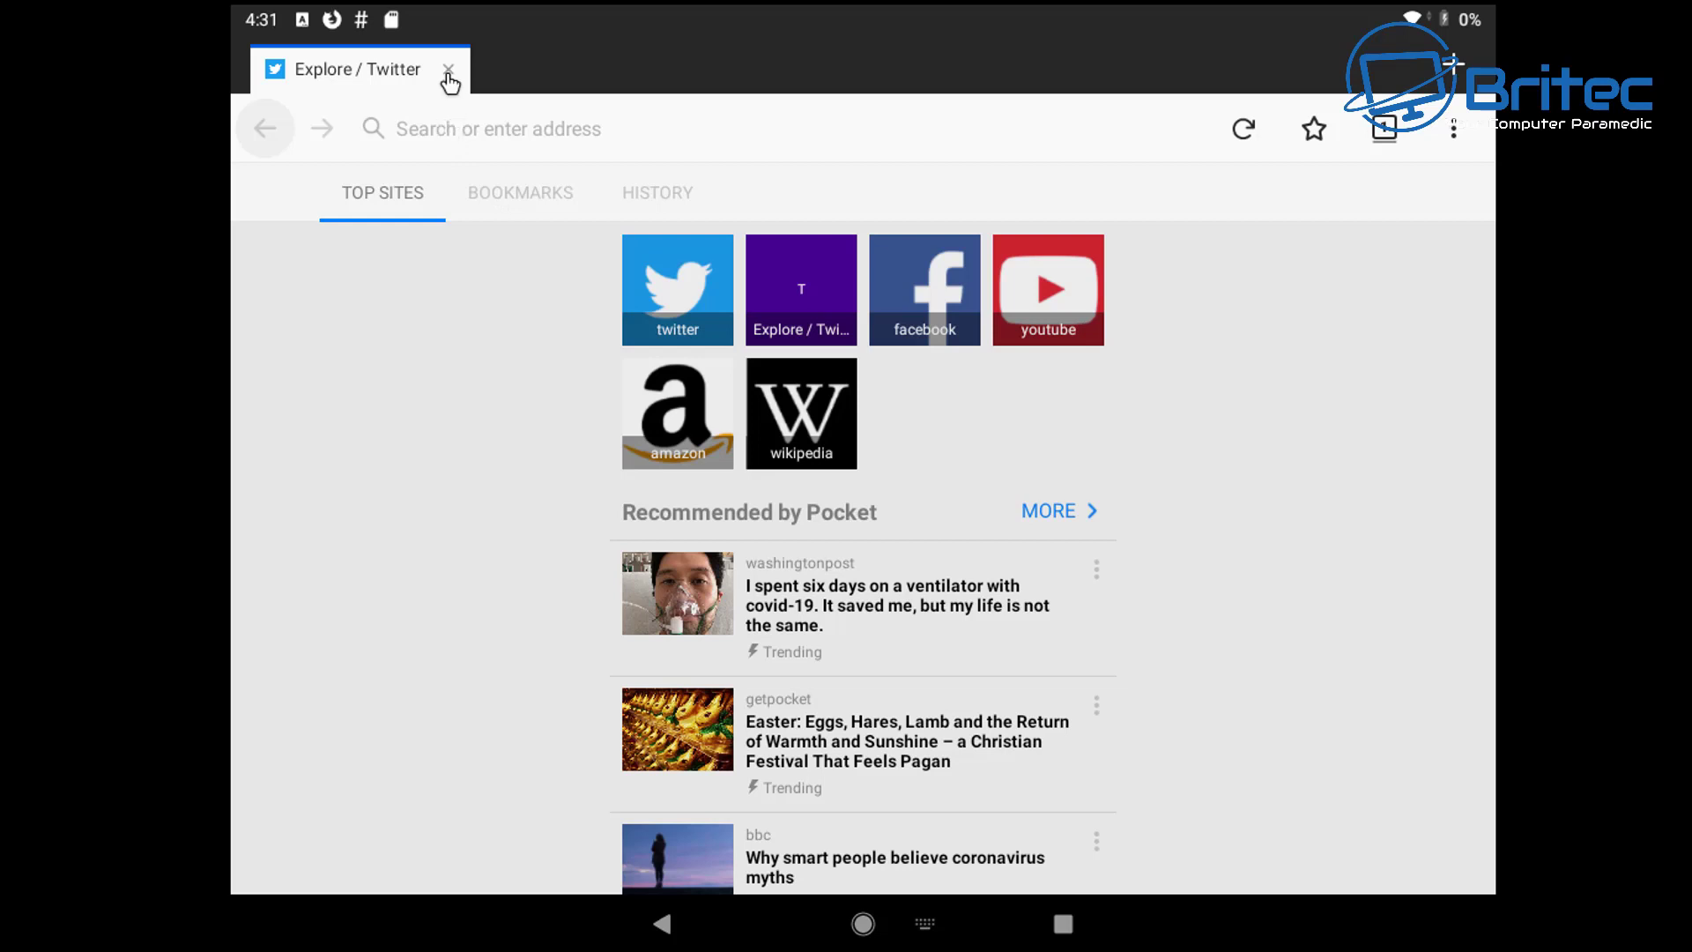
Load briteccomputers.co.uk in Firefox, close the newsletter popup and scroll down the articles.
{"action": "left_click", "coordinate": [685, 942]}
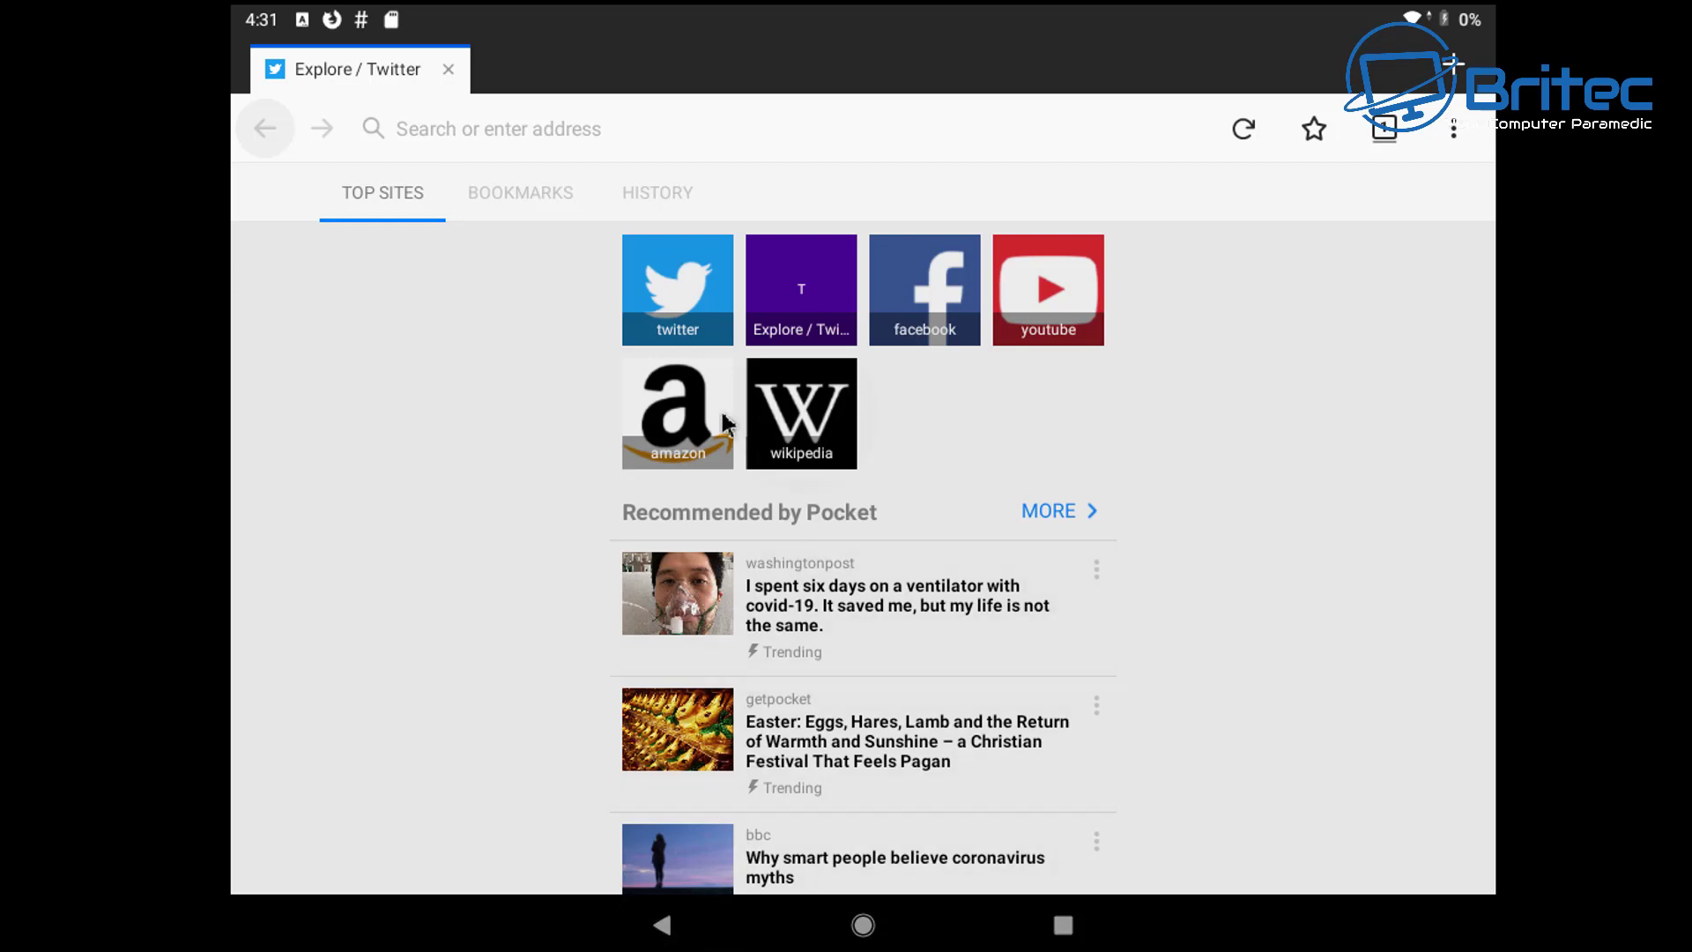
{"action": "left_click", "coordinate": [447, 129]}
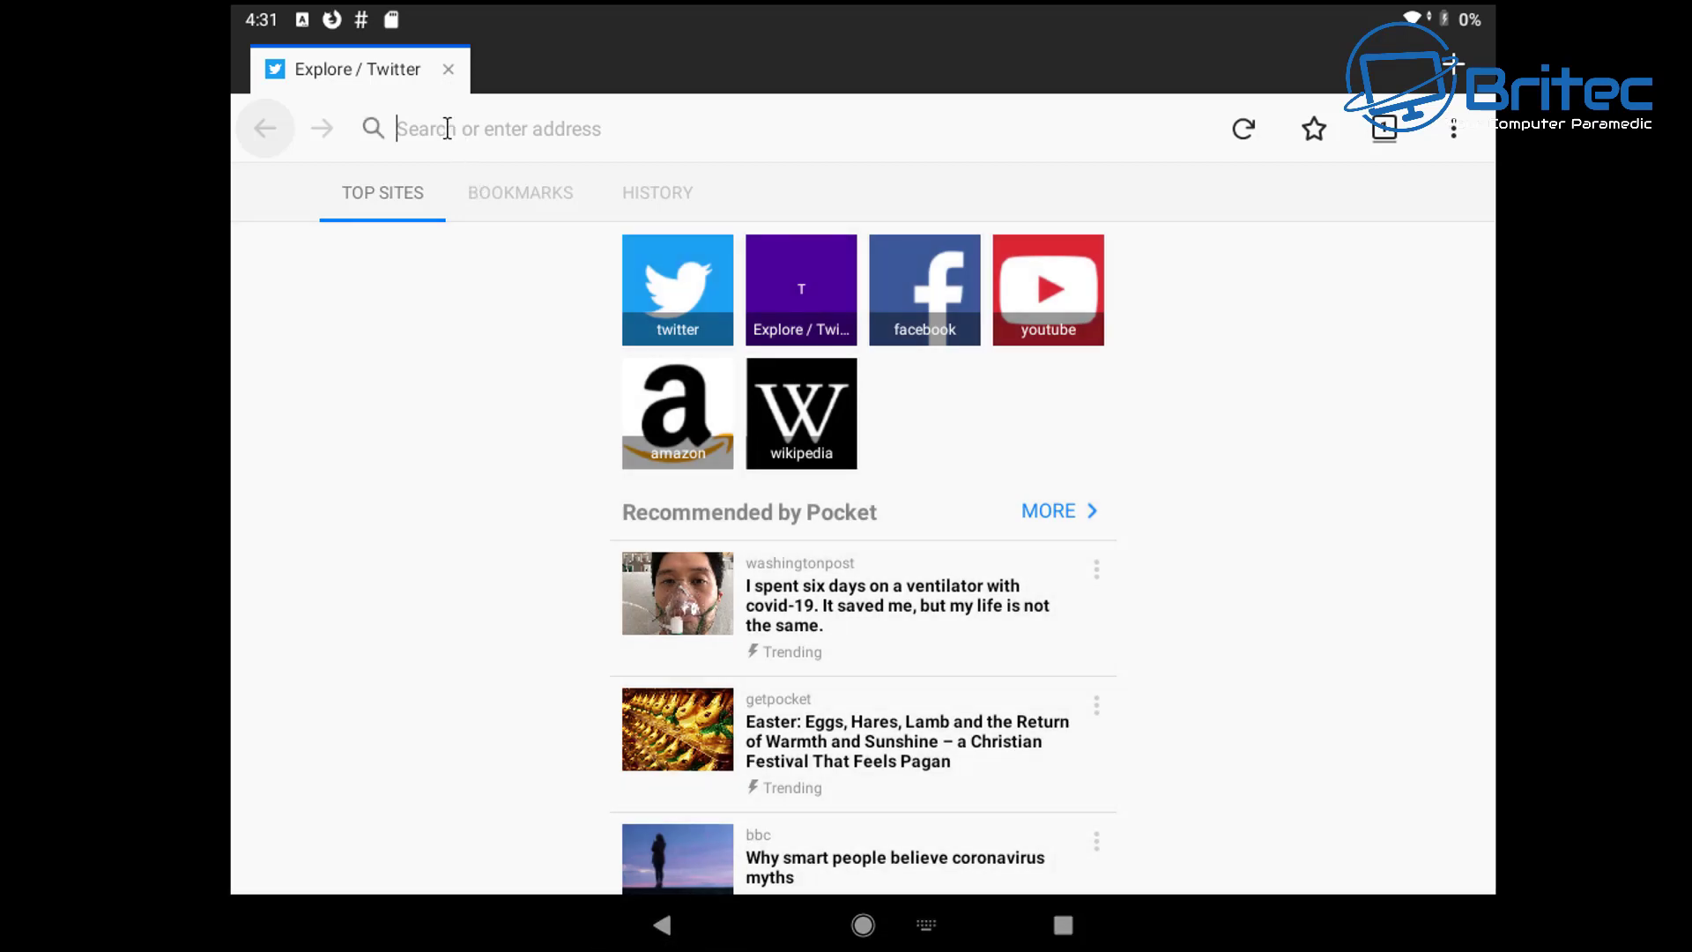
{"action": "type", "text": "britecc"}
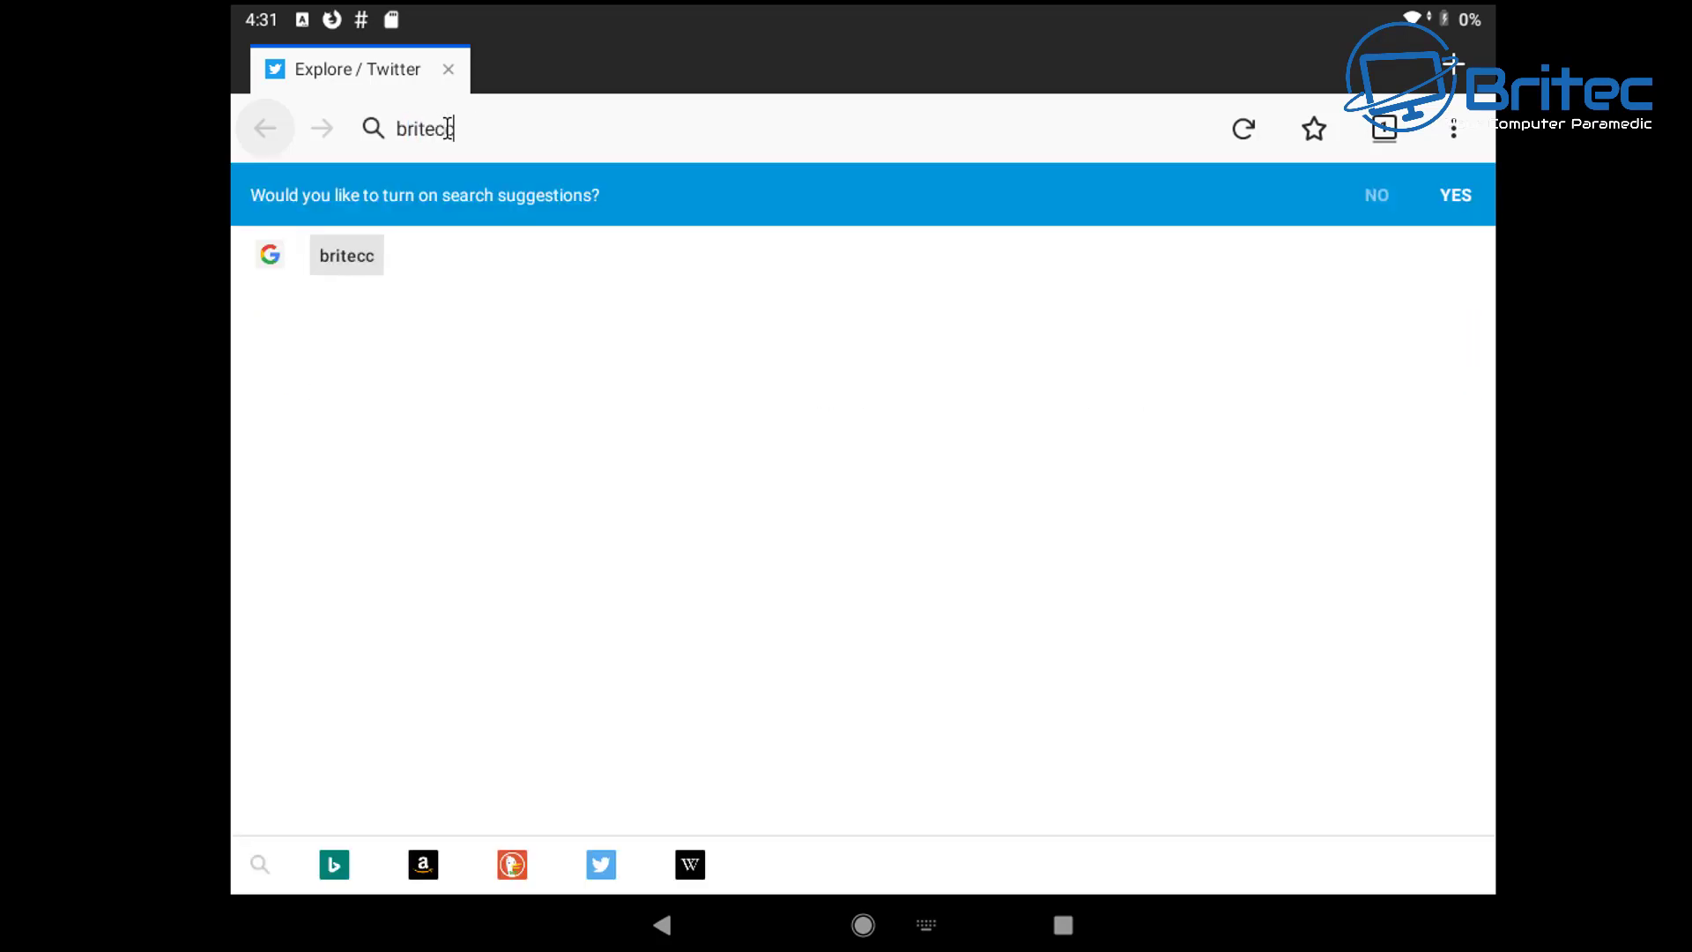
{"action": "type", "text": "omputers.co"}
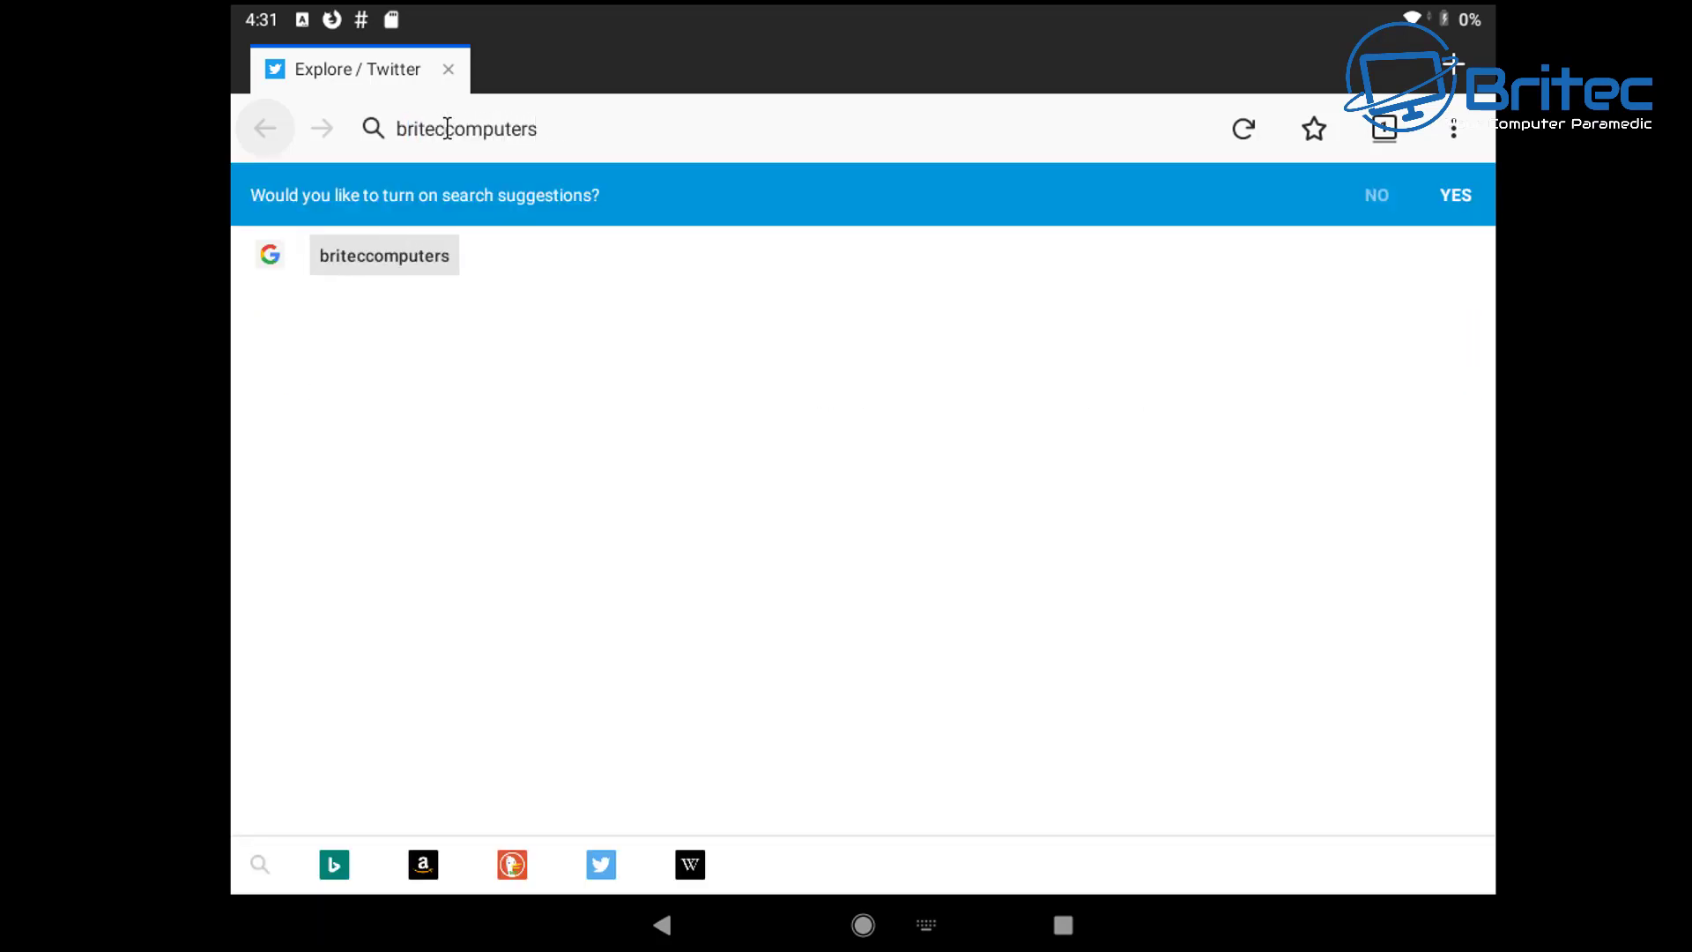
{"action": "type", "text": ".uk"}
{"action": "key", "text": "Return"}
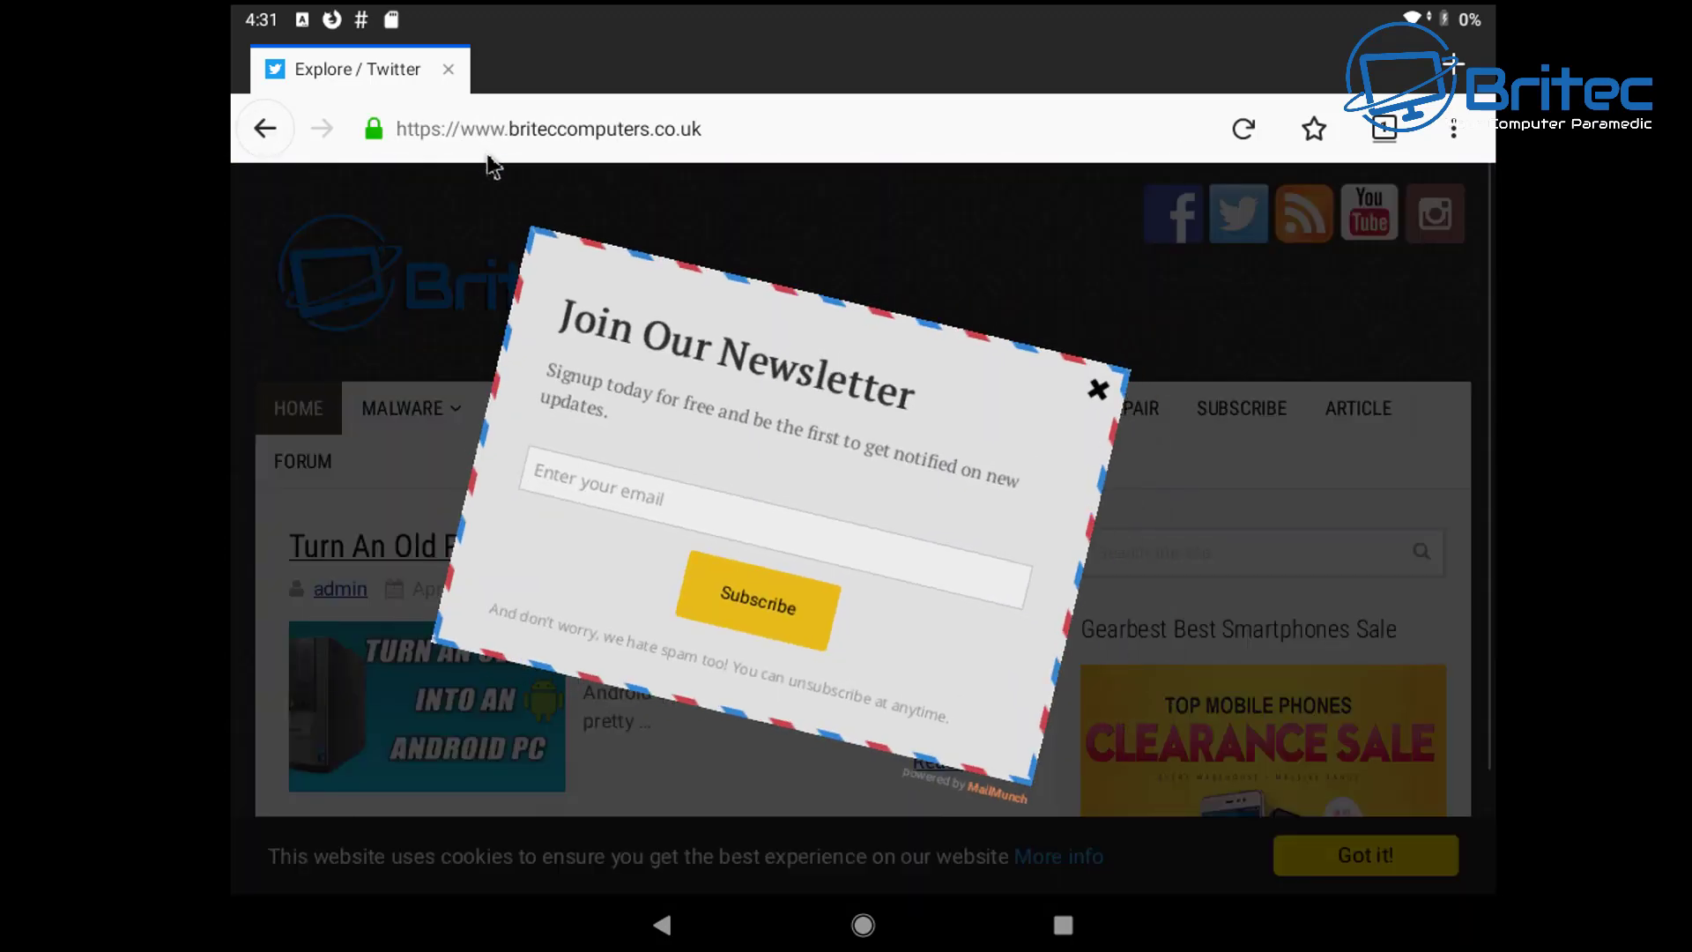
{"action": "left_click", "coordinate": [1146, 330]}
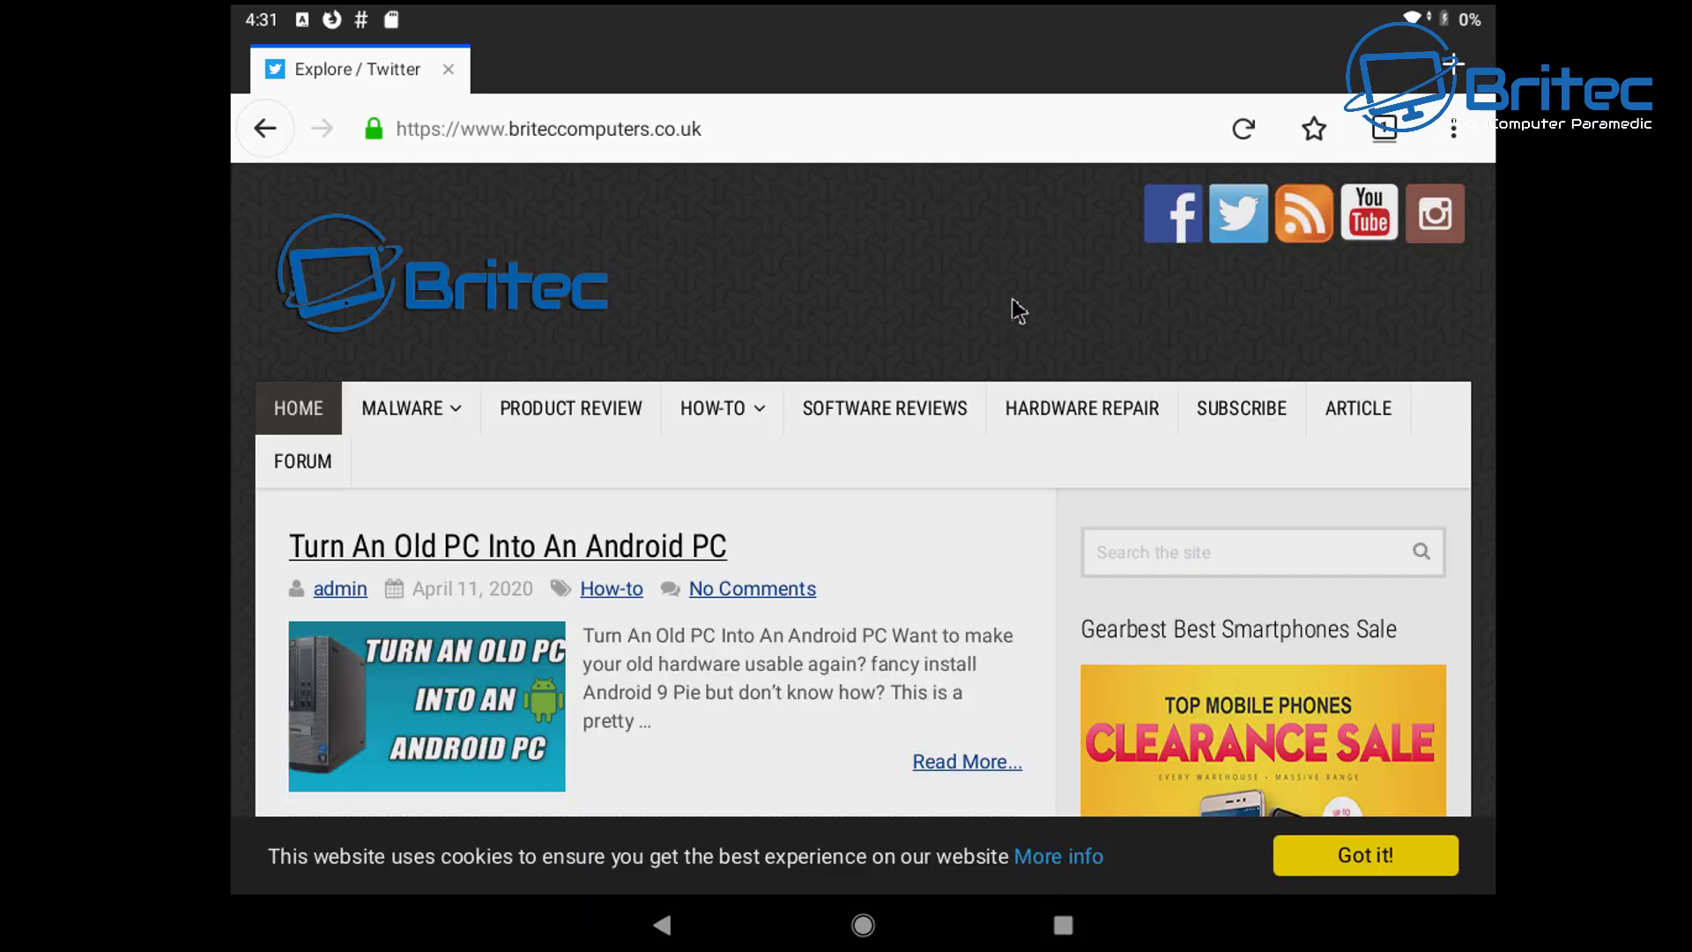
{"action": "scroll", "coordinate": [981, 303], "scroll_direction": "down", "scroll_amount": 15}
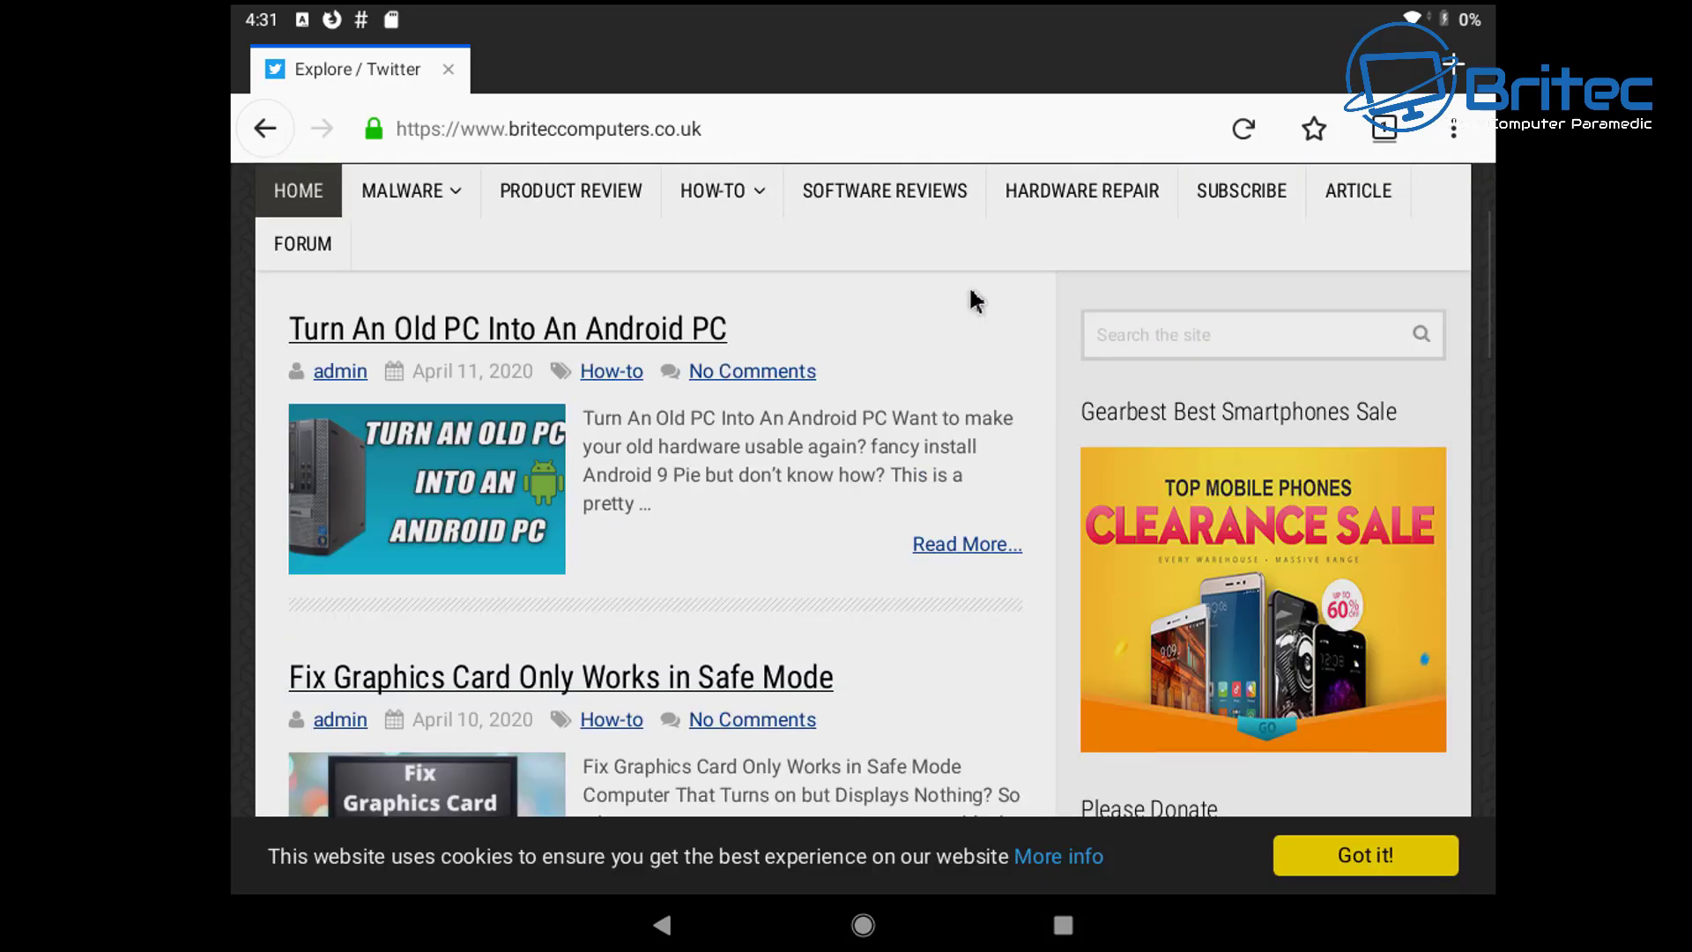
{"action": "scroll", "coordinate": [968, 286], "scroll_direction": "down", "scroll_amount": 5}
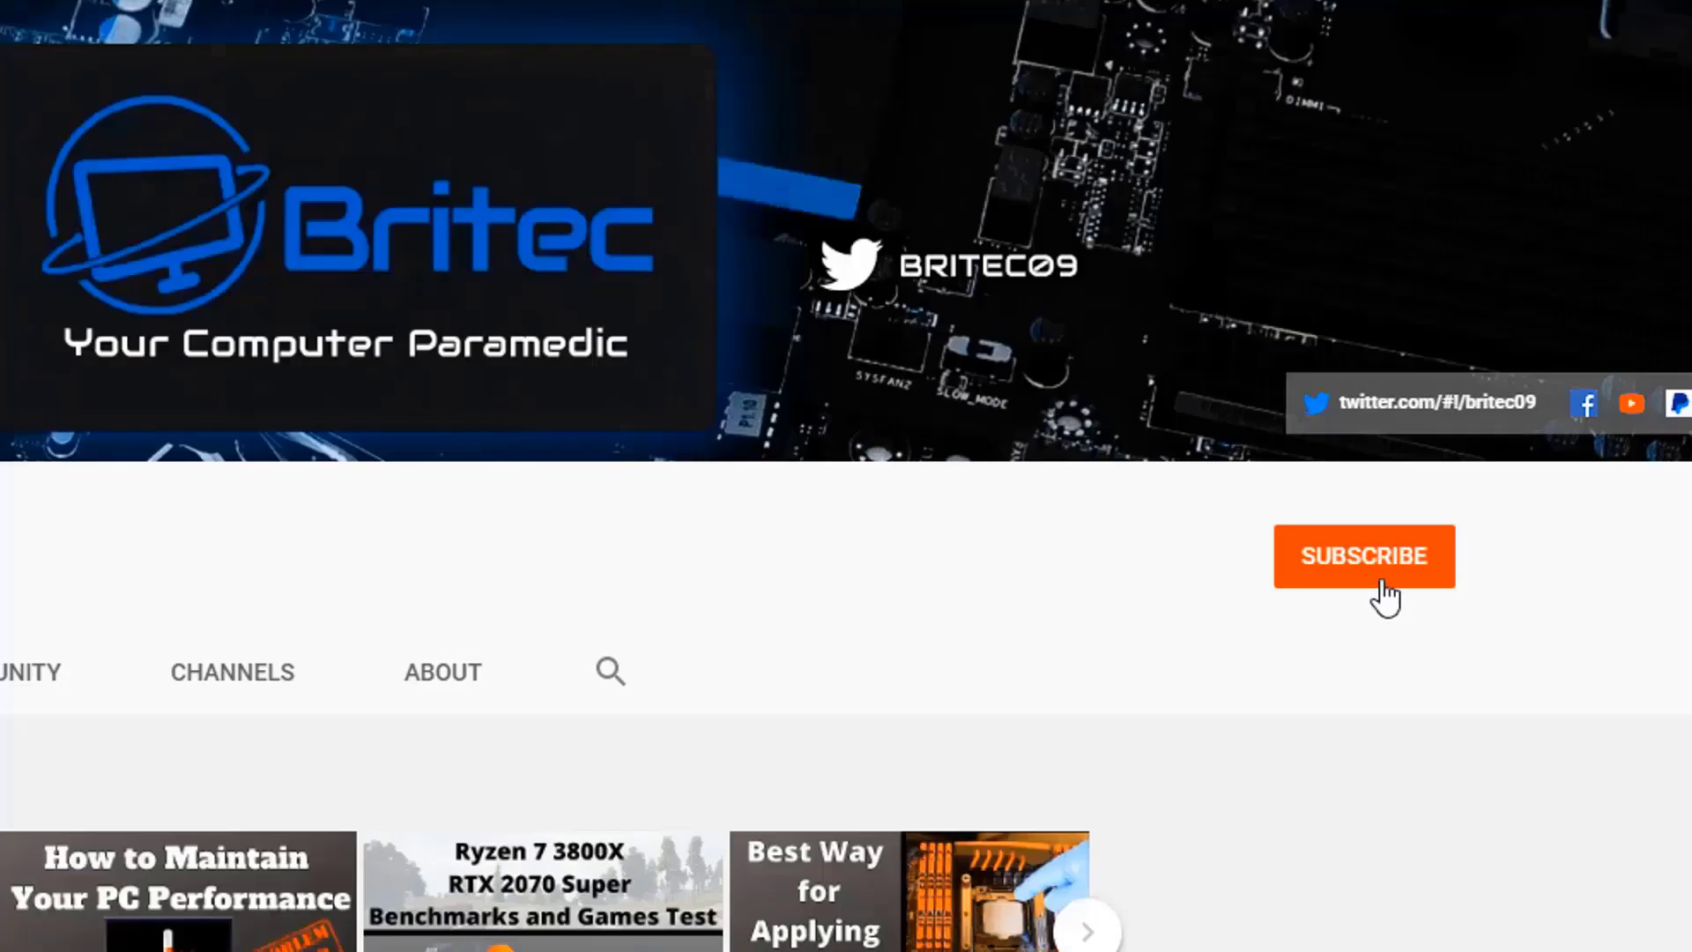
Subscribe to the Britec YouTube channel with bell notifications set to All.
{"action": "left_click", "coordinate": [1385, 598]}
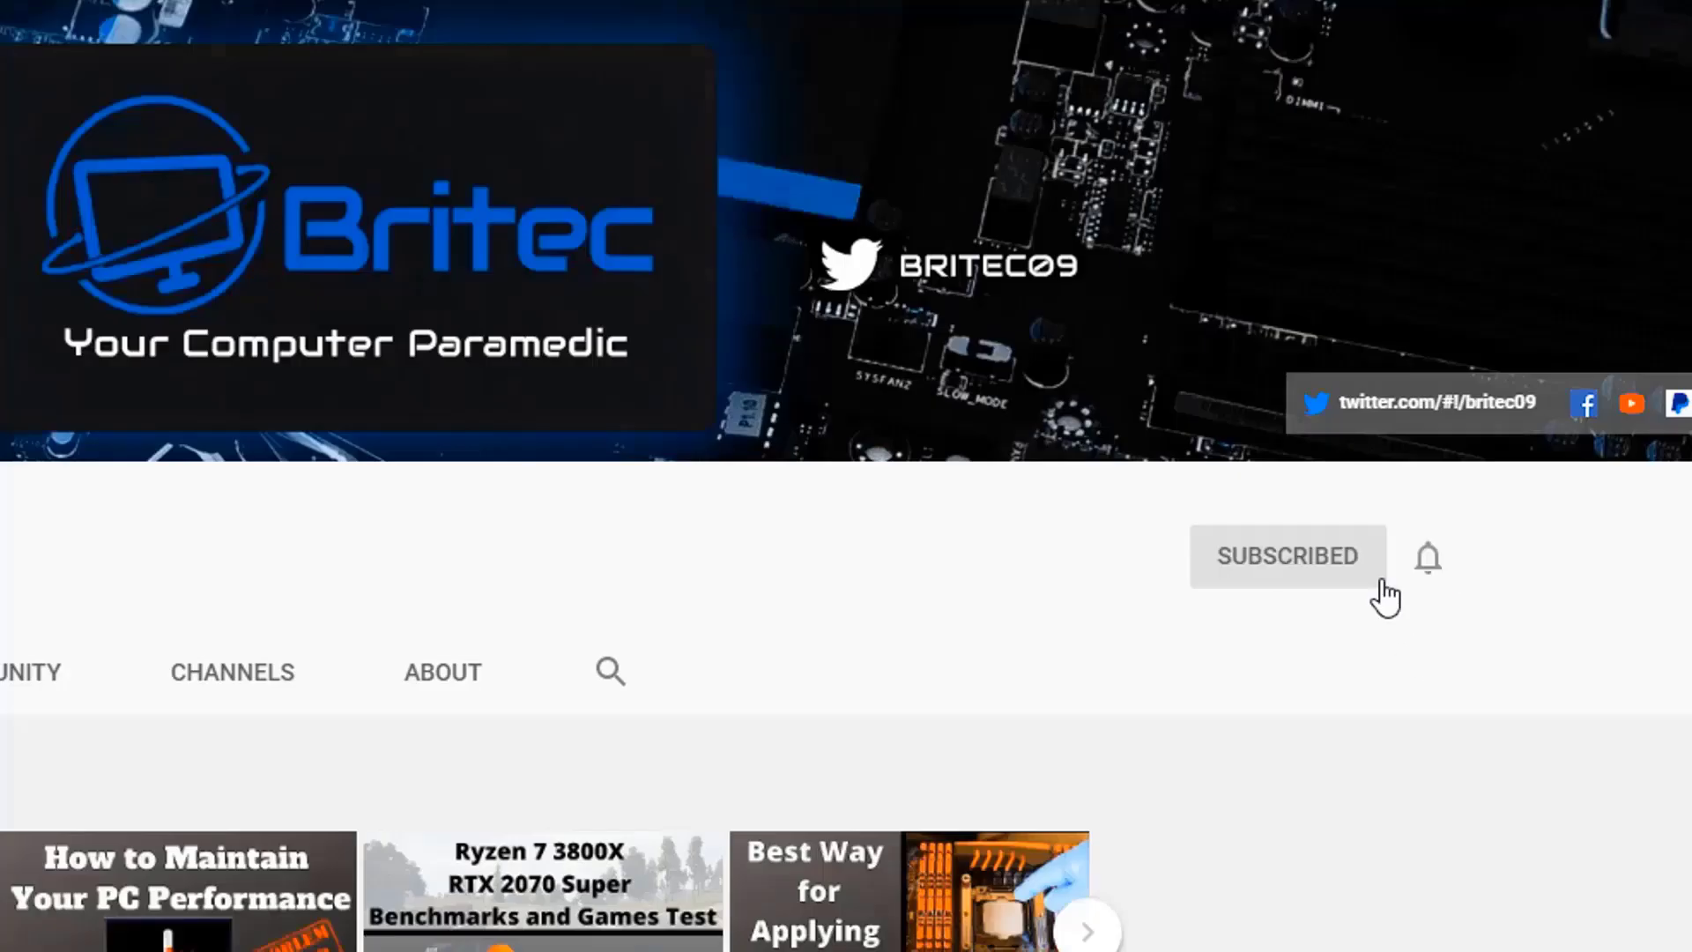
{"action": "left_click", "coordinate": [1430, 564]}
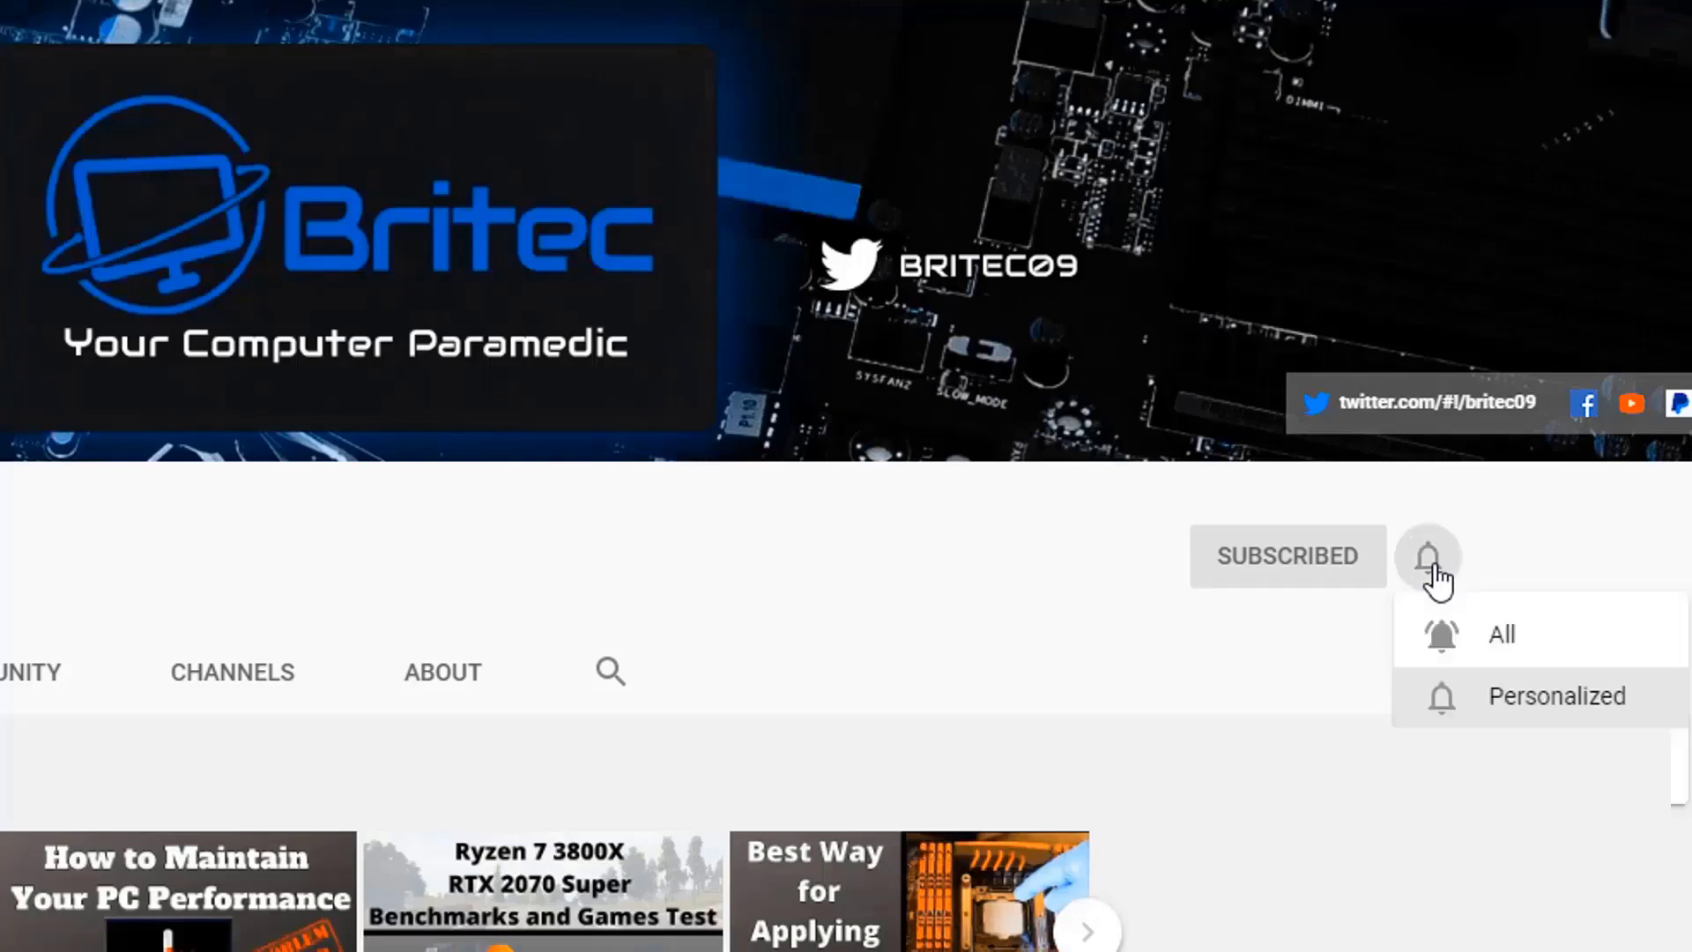
{"action": "left_click", "coordinate": [1472, 642]}
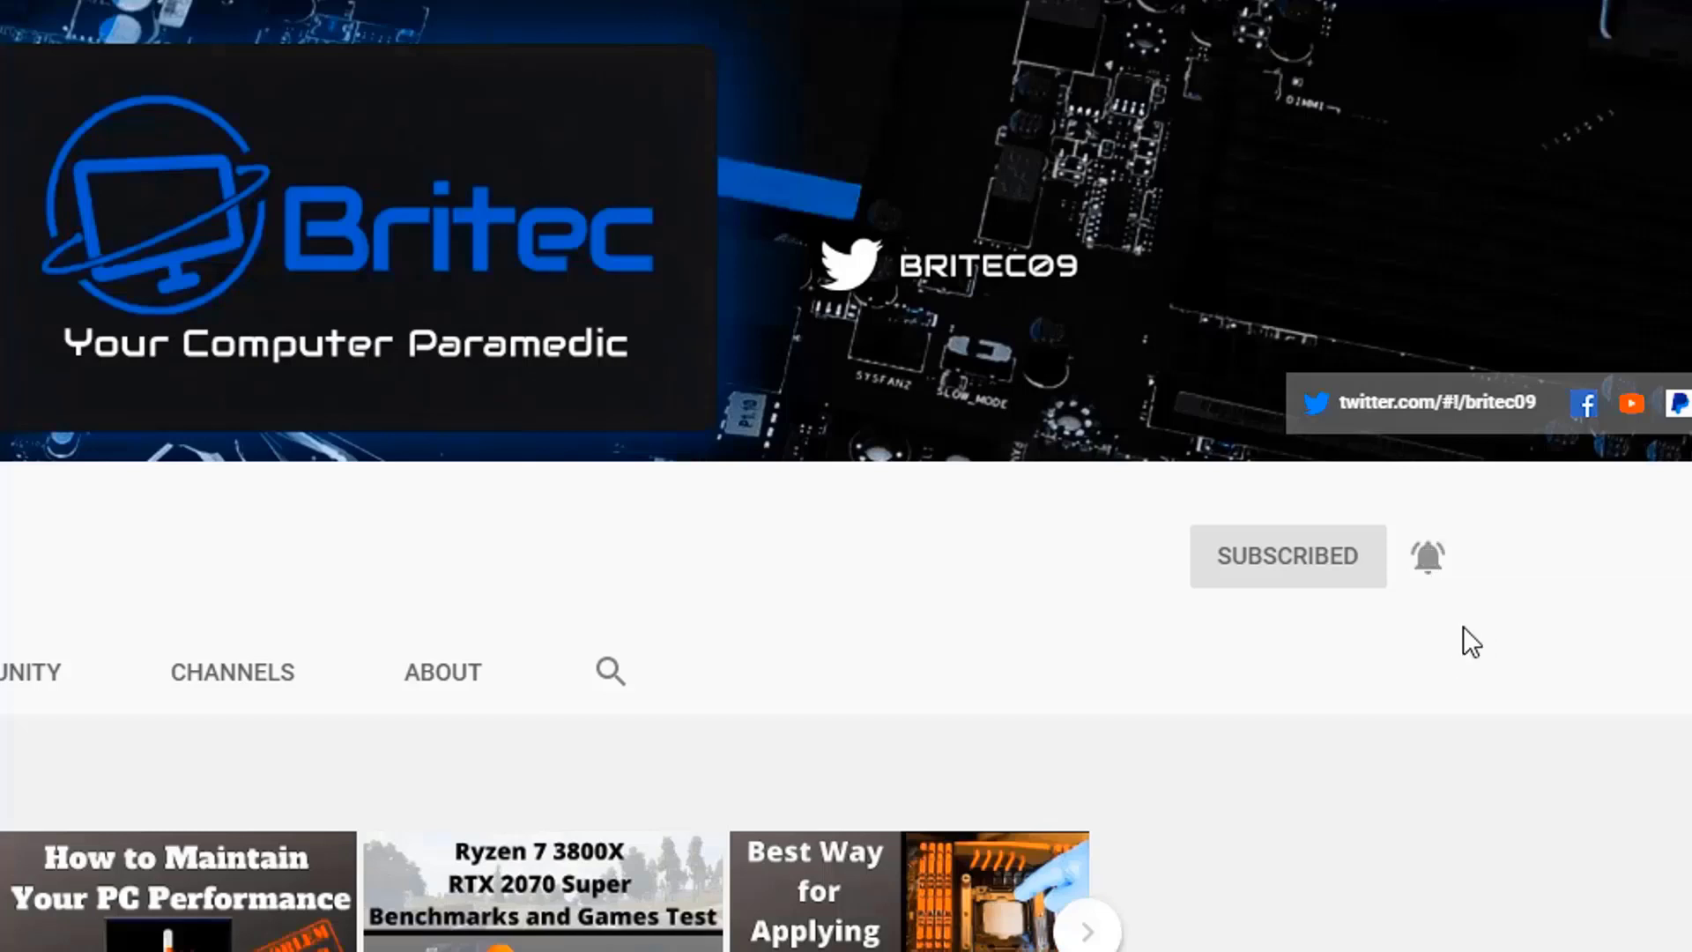